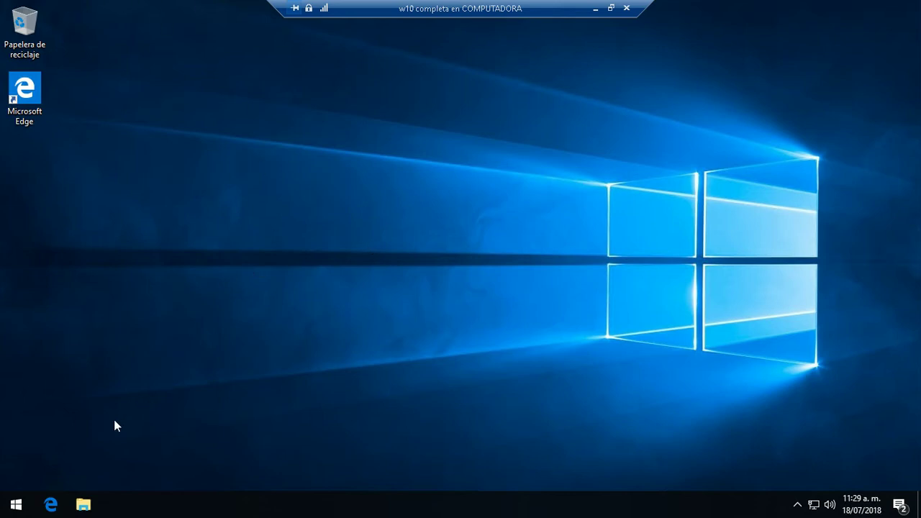
Open the Windows settings and maximize their window.
left_click(16, 504)
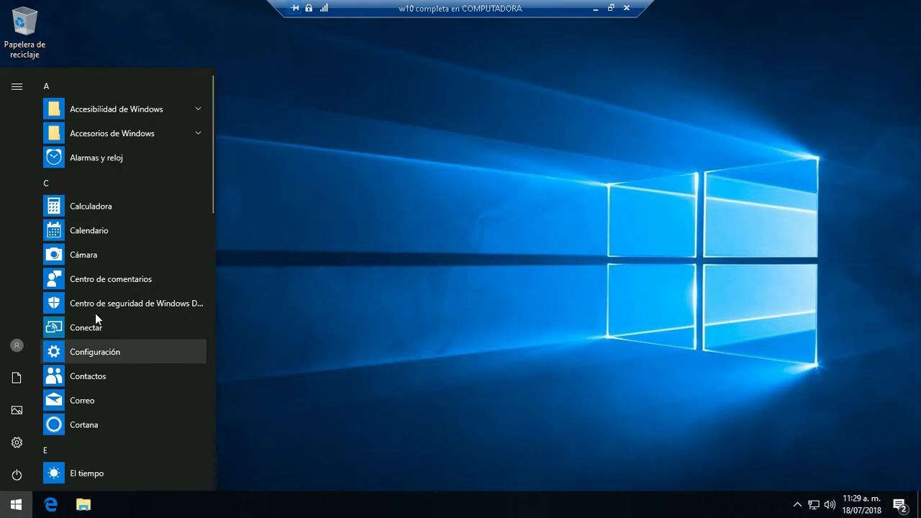
left_click(351, 318)
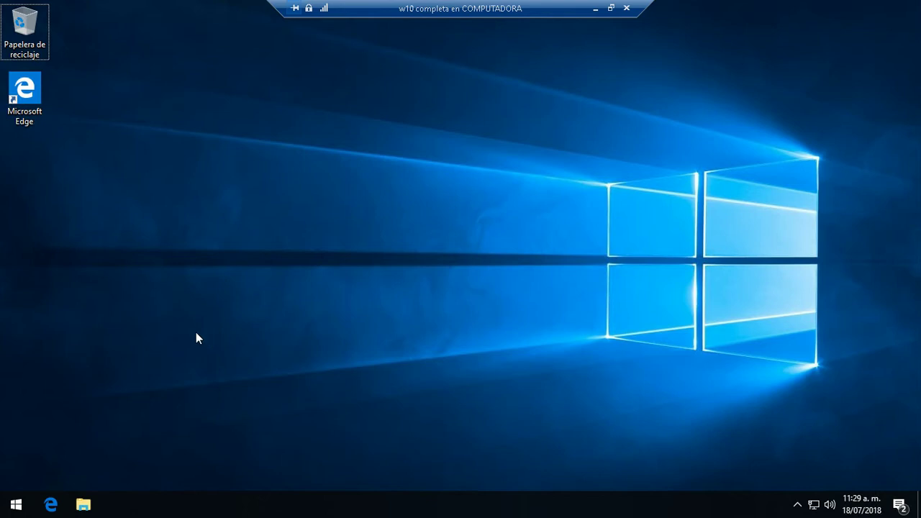
key("super")
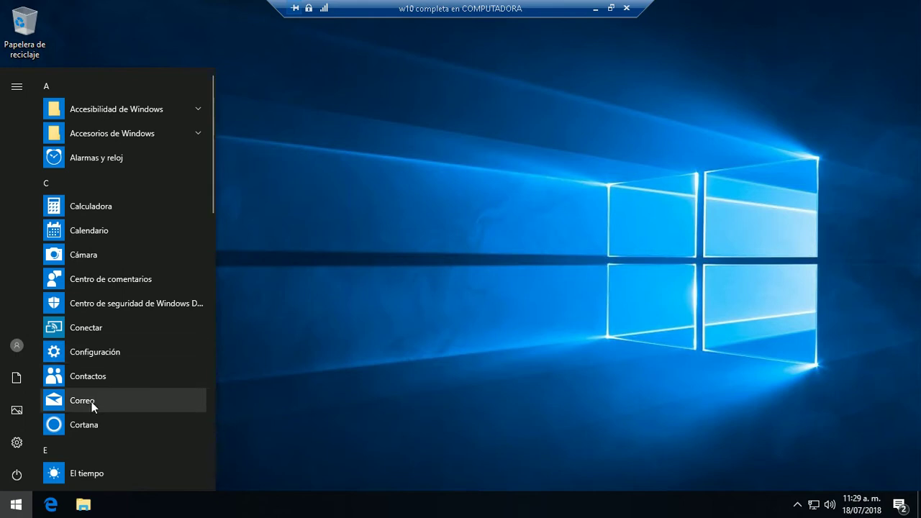
left_click(27, 442)
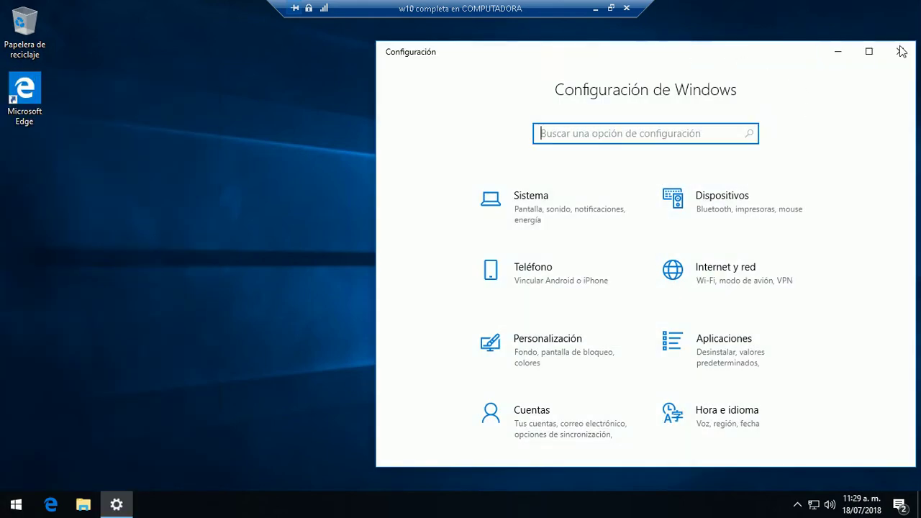
left_click(869, 51)
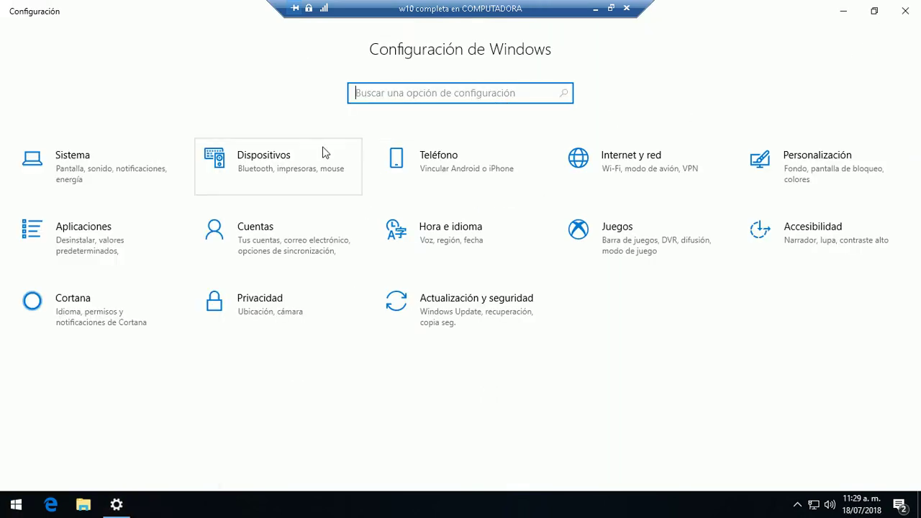
key("super")
left_click(292, 111)
key("super")
left_click(292, 111)
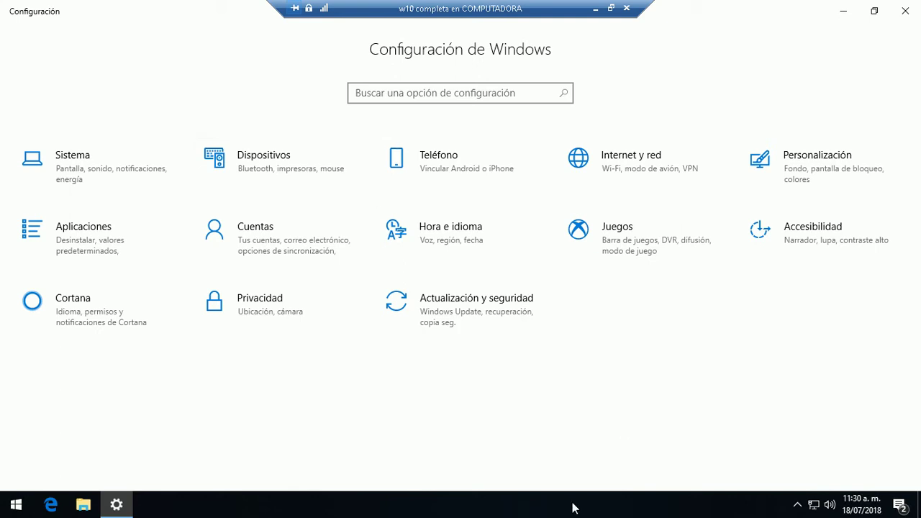
Open the Personalización settings and check the available desktop background types, keeping Imagen.
left_click(792, 184)
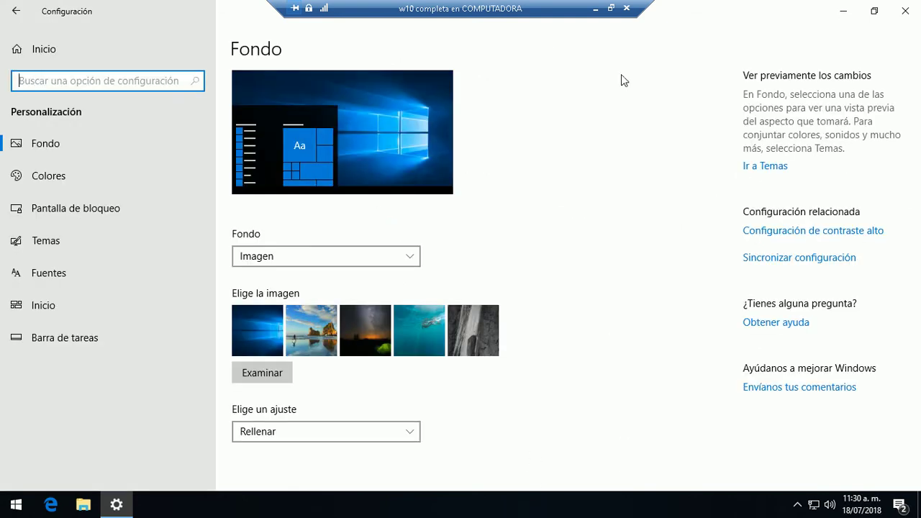
left_click(409, 256)
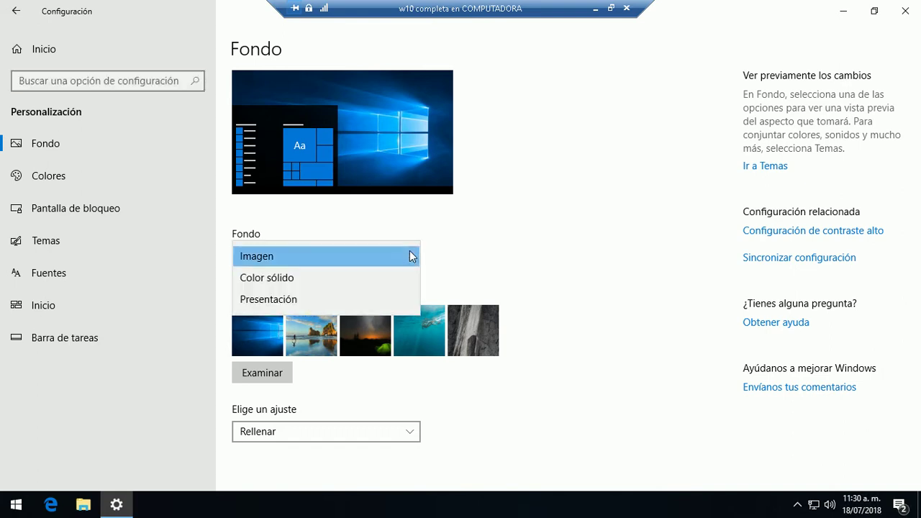
left_click(409, 252)
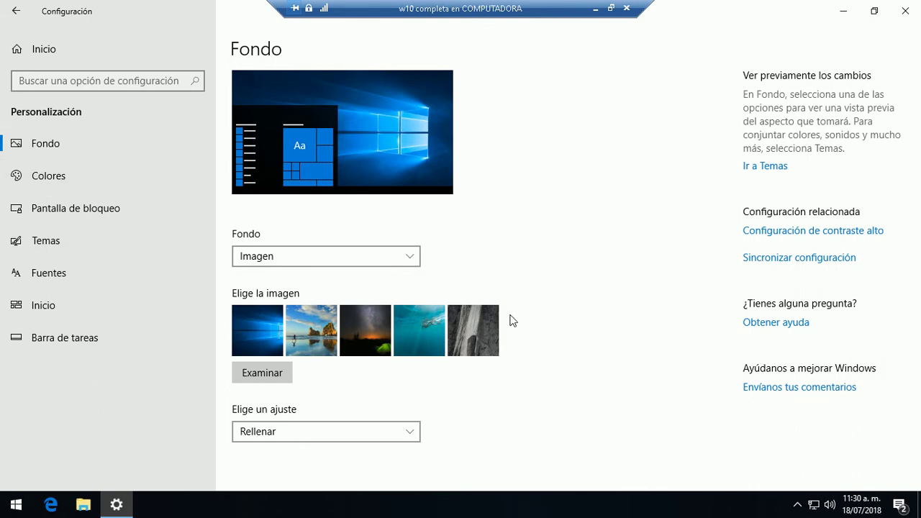
In the Colores settings, turn off Efectos de transparencia and set the default app mode to Oscuro.
left_click(44, 182)
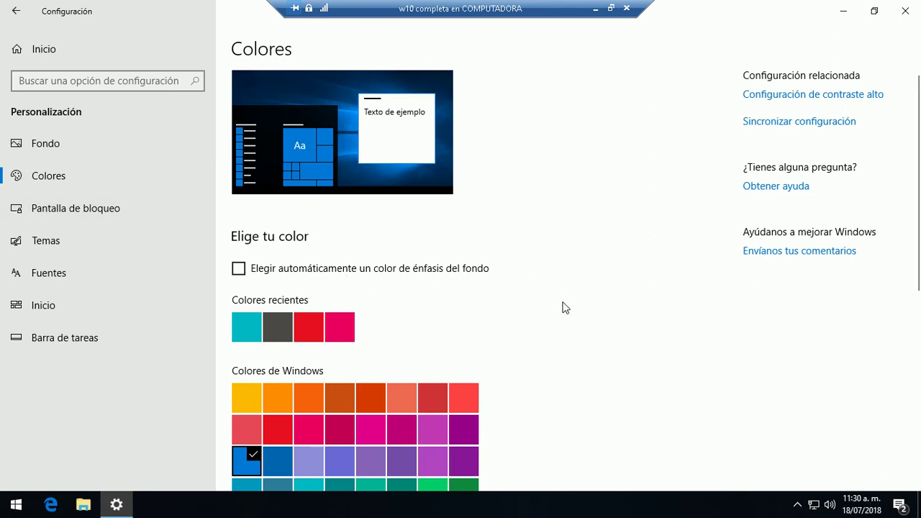
scroll(561, 308, "down", 6)
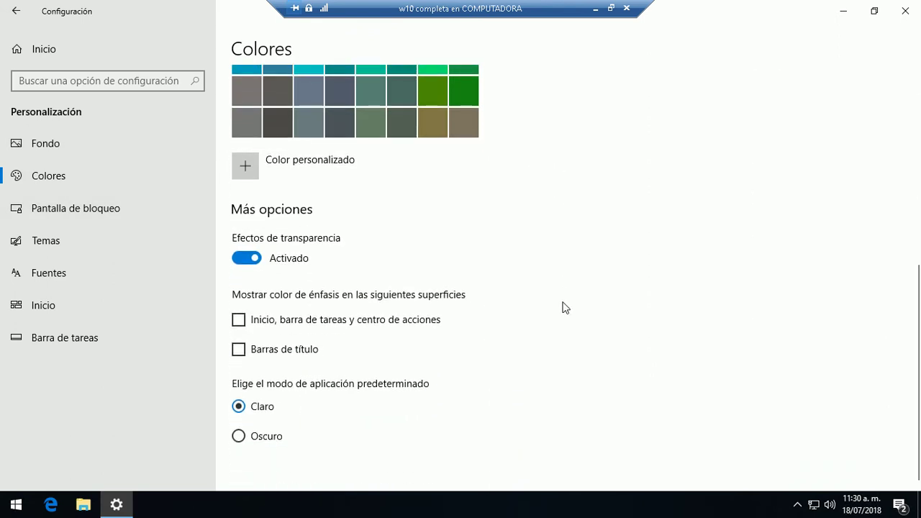
left_click(238, 263)
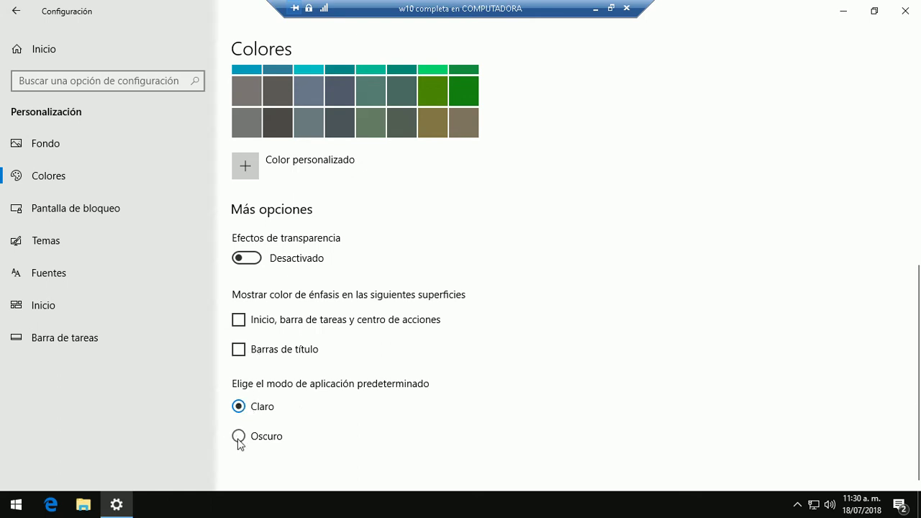
left_click(237, 437)
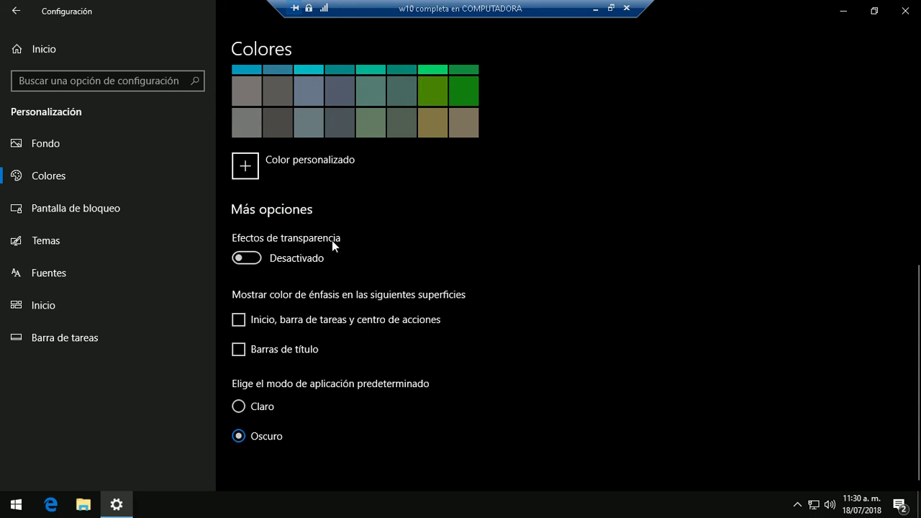
Turn Efectos de transparencia on and back off, comparing how the Start menu looks in each state.
left_click(257, 260)
left_click(15, 504)
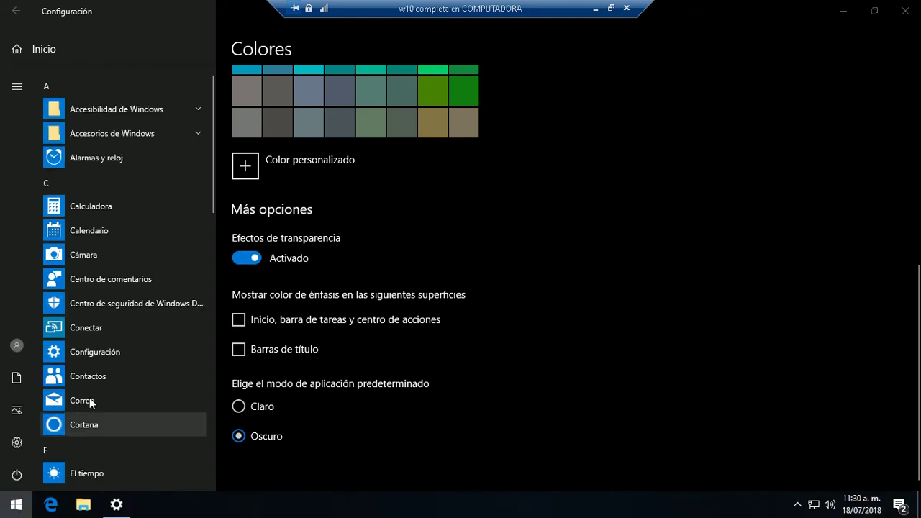
left_click(241, 261)
left_click(7, 508)
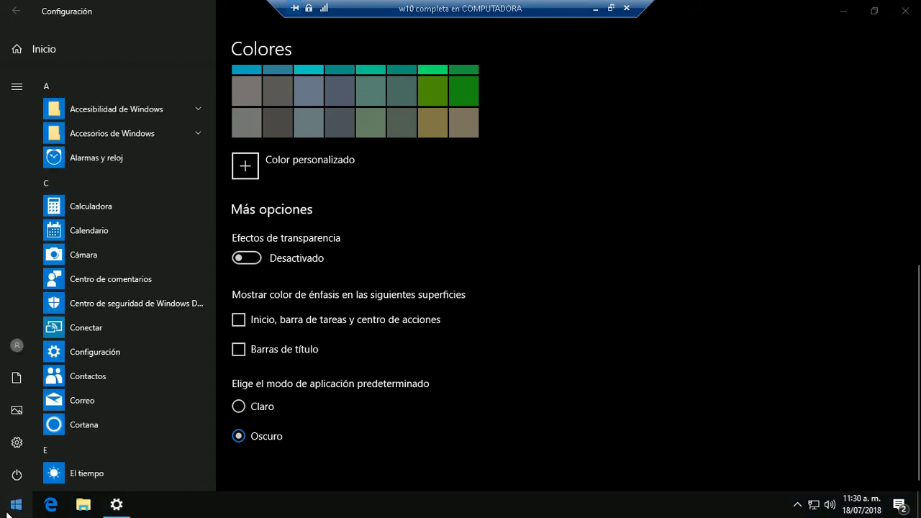
left_click(255, 233)
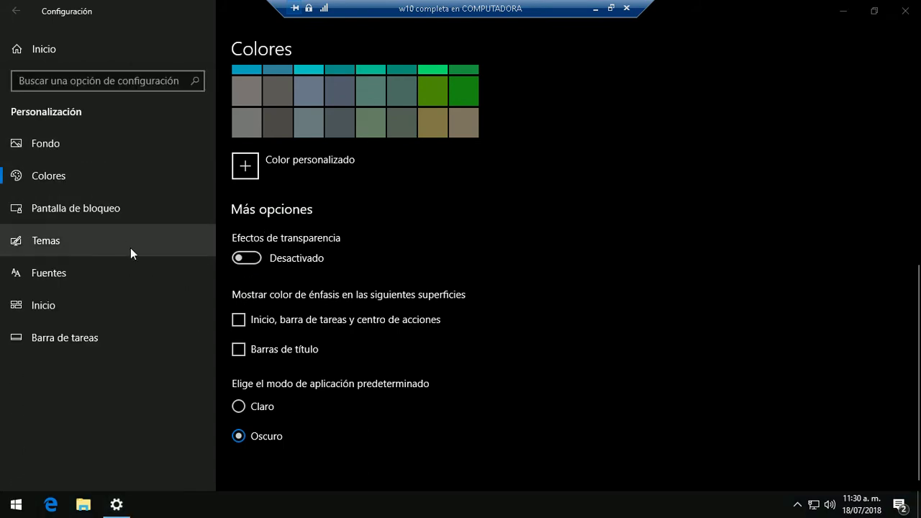
In the Pantalla de bloqueo settings, turn off showing the lock screen background image on the sign-in screen.
left_click(121, 222)
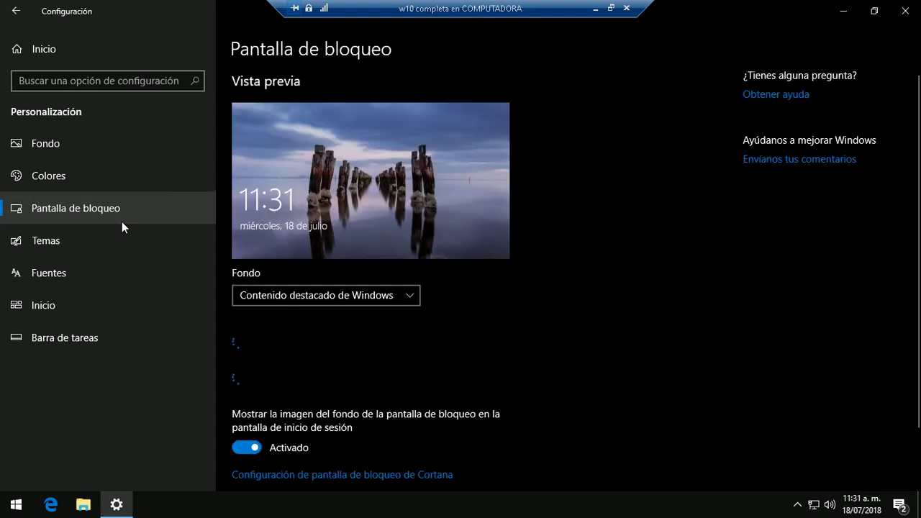
scroll(403, 262, "down", 3)
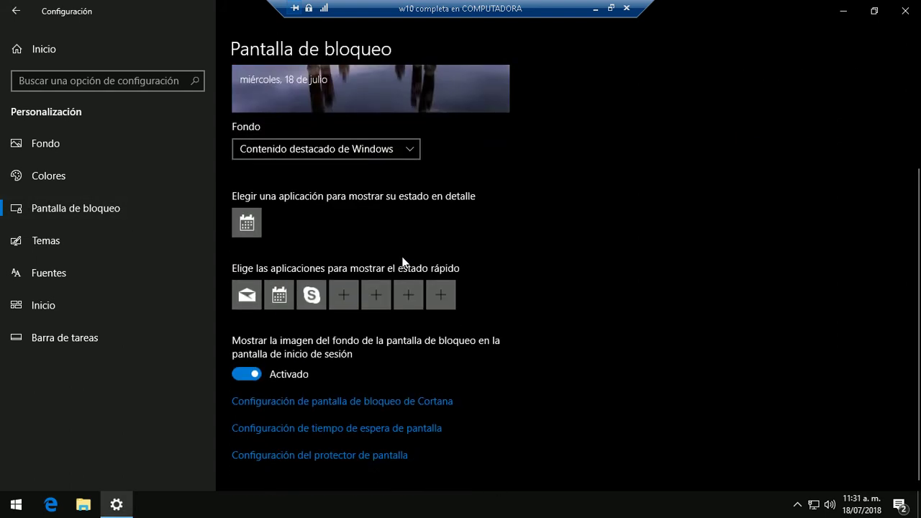
left_click(243, 374)
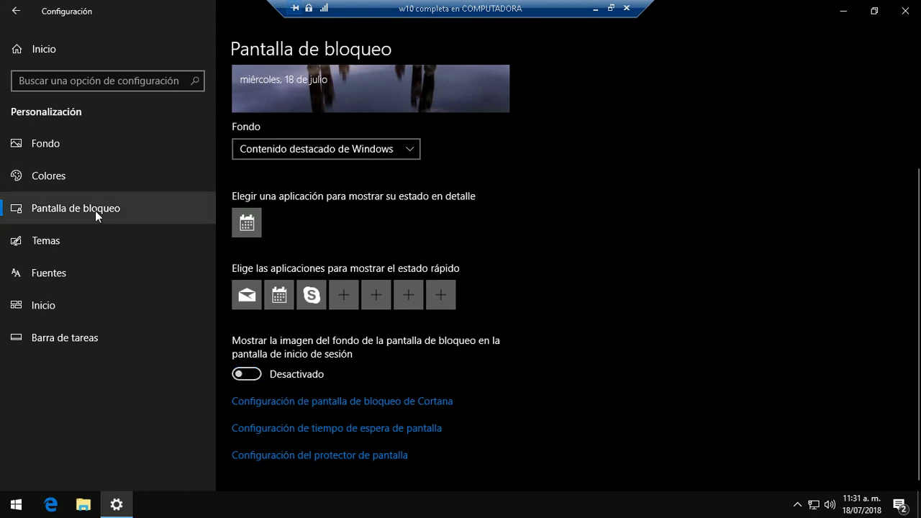
Look over the Temas and Fuentes personalization pages.
left_click(62, 251)
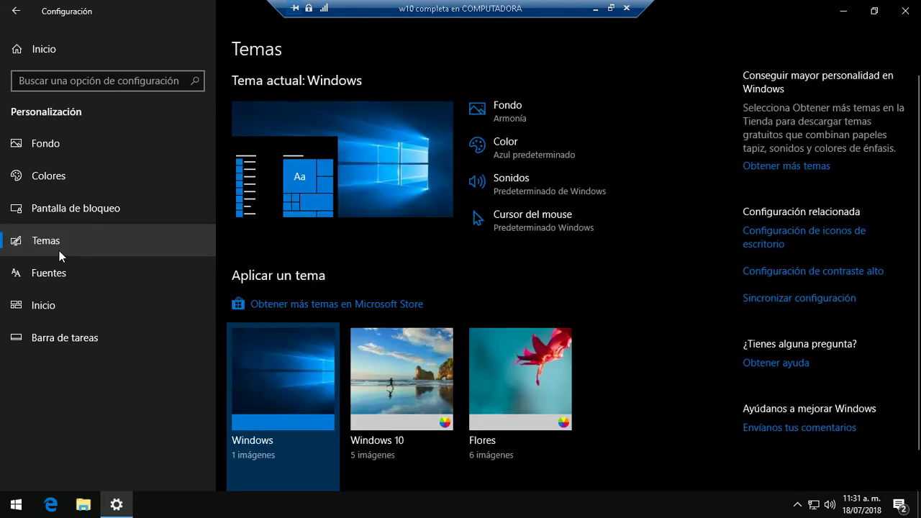
scroll(504, 264, "down", 1)
scroll(504, 264, "up", 1)
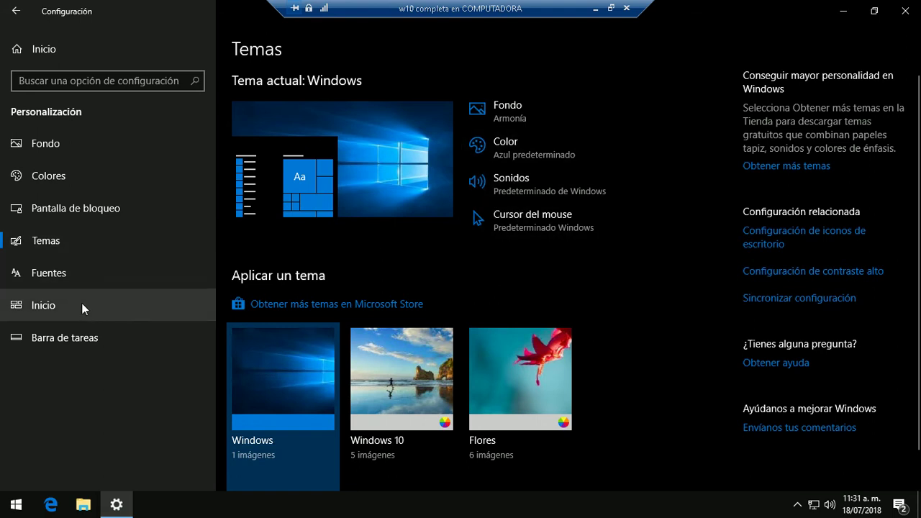
left_click(68, 286)
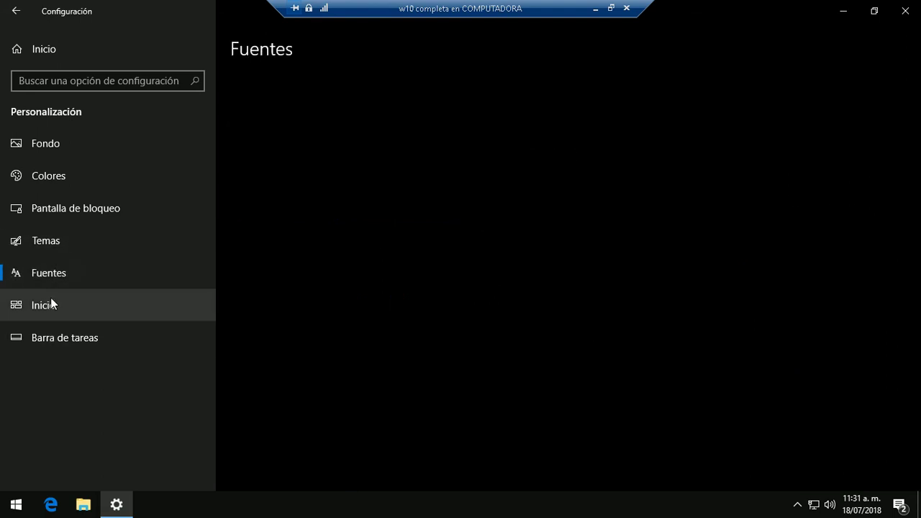
In the Inicio personalization settings, turn off occasional suggestions and recently opened items in Start or taskbar jump lists.
left_click(51, 299)
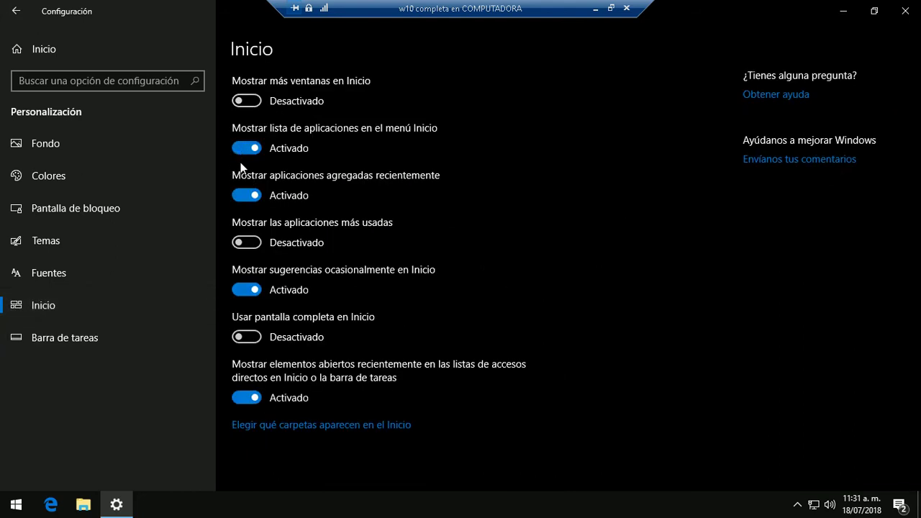
left_click(233, 290)
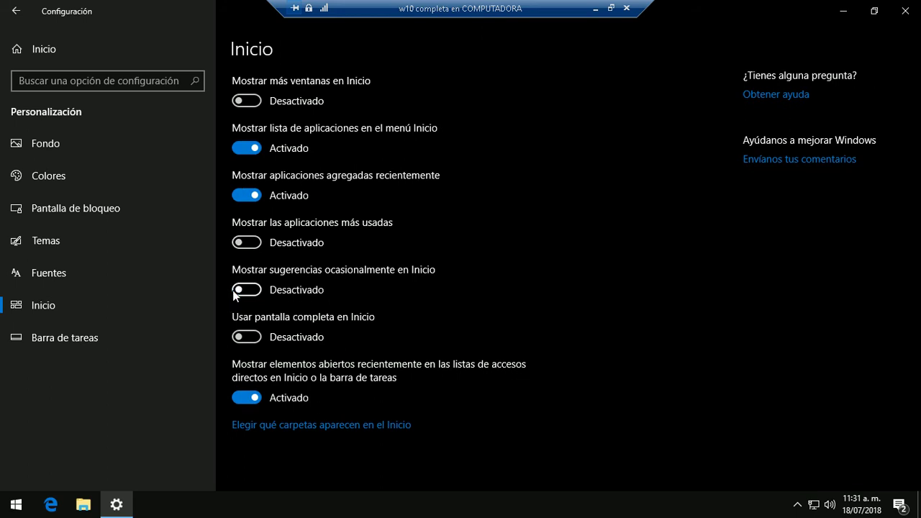
left_click(243, 399)
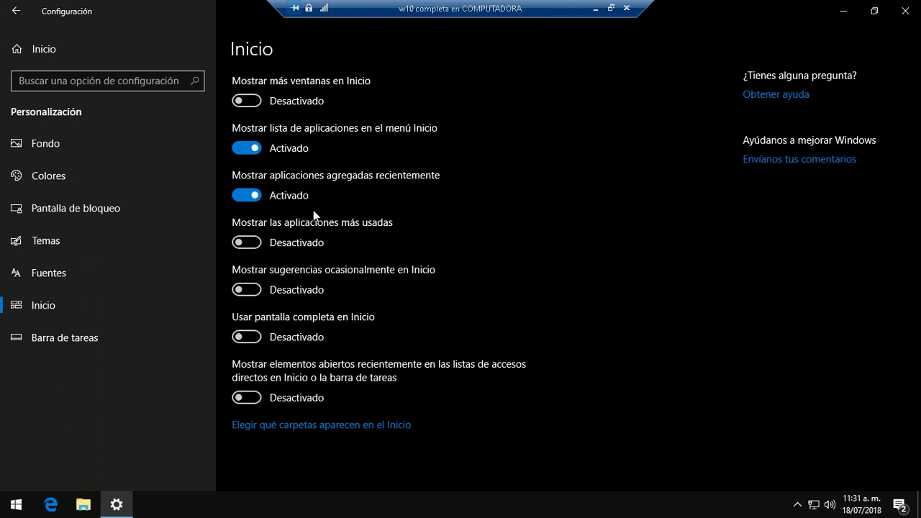
Review all the Barra de tareas settings and return to the settings home page.
left_click(62, 333)
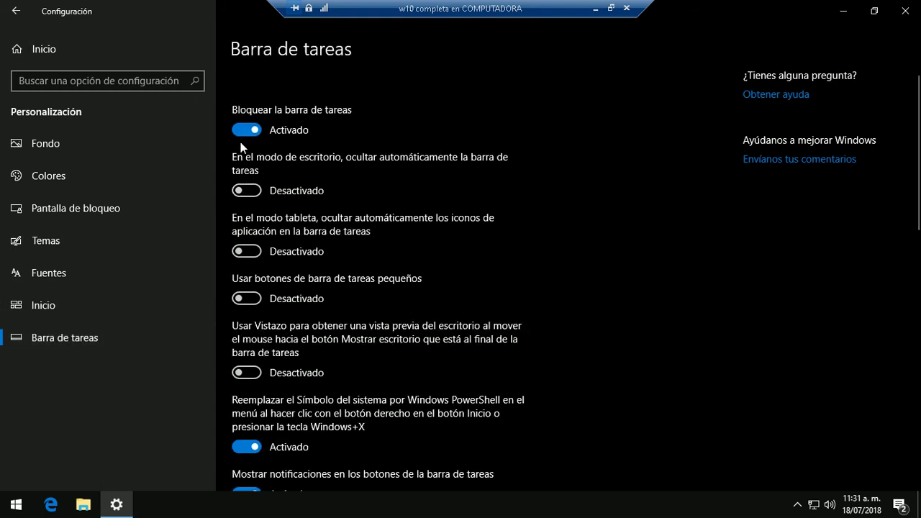
scroll(286, 265, "down", 5)
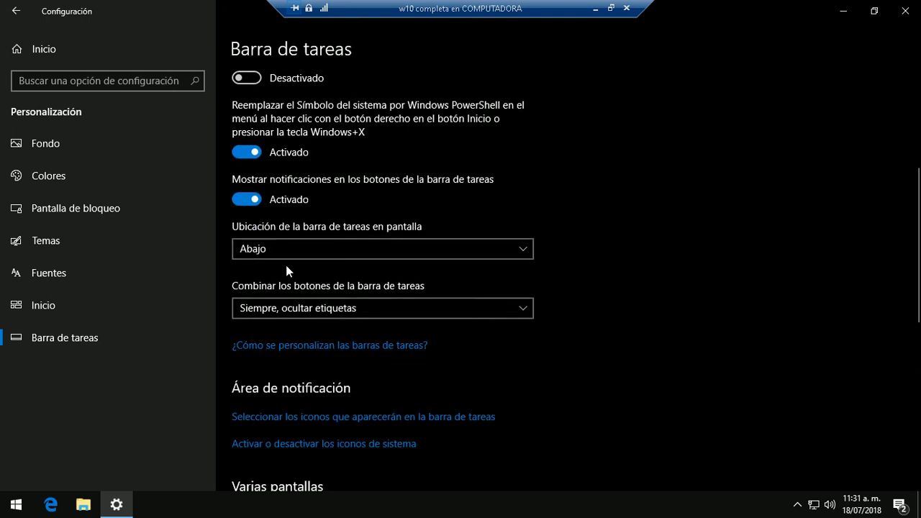
scroll(285, 265, "down", 8)
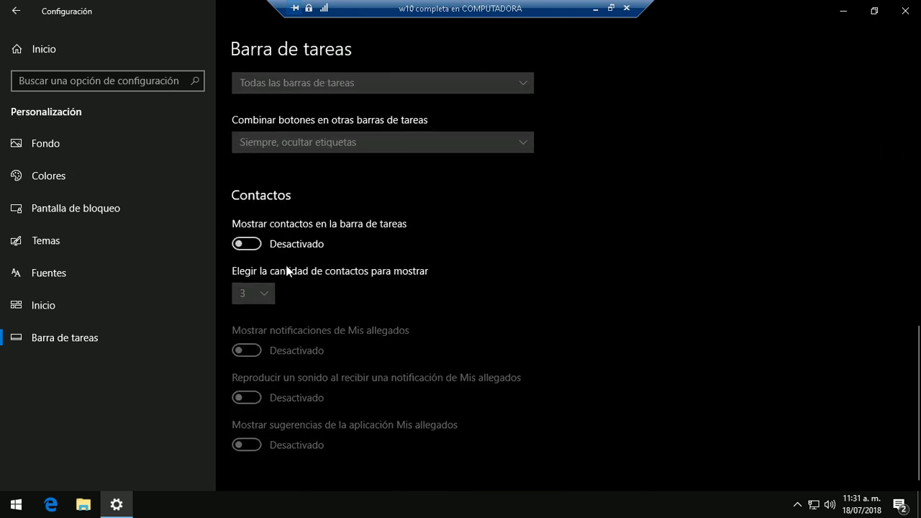
scroll(286, 265, "up", 13)
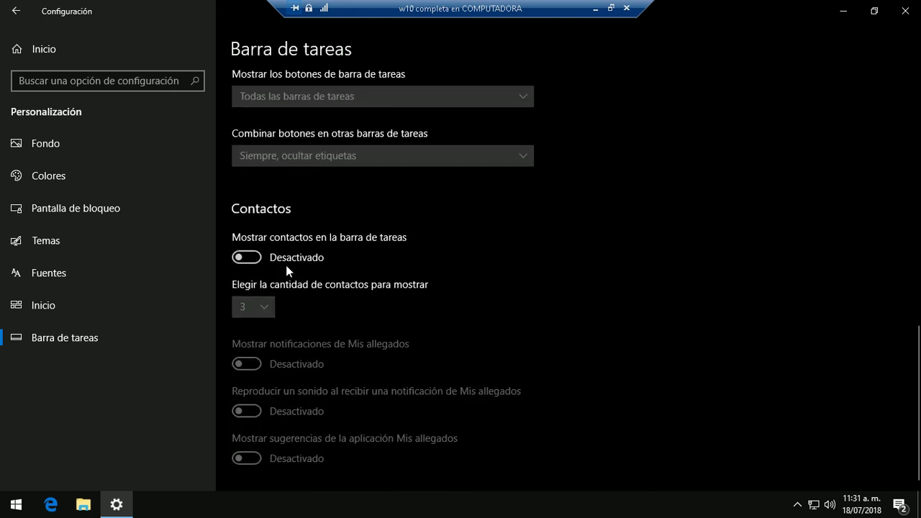
left_click(41, 58)
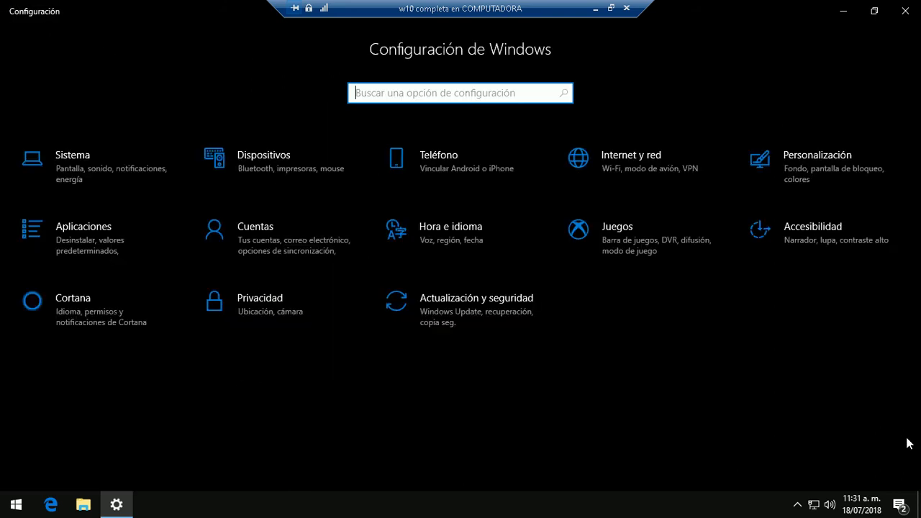
left_click(799, 188)
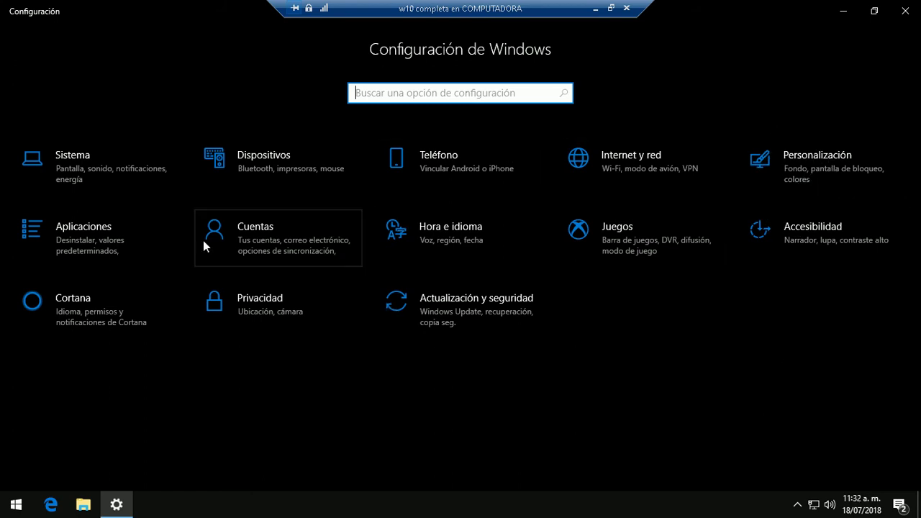
In the General privacy settings, turn off website access to the language list, app launch tracking and suggested content in Configuración.
left_click(291, 316)
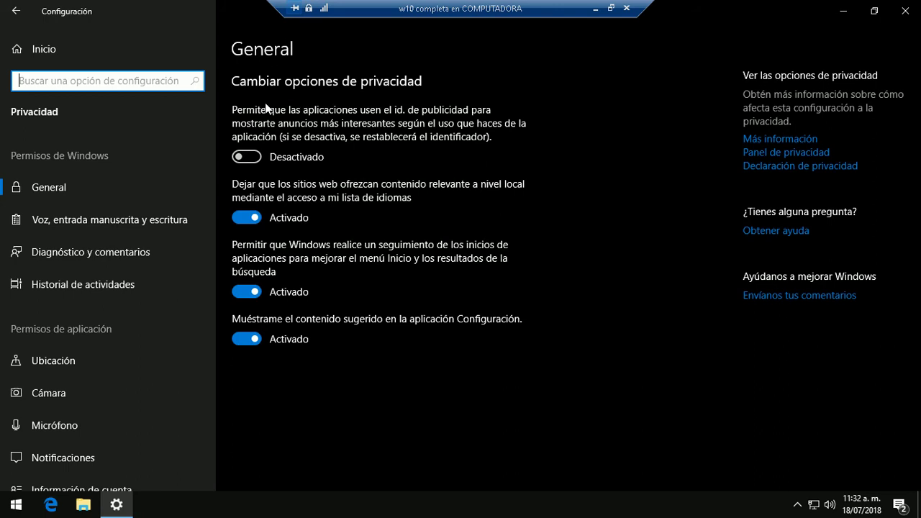
left_click(240, 218)
left_click(243, 292)
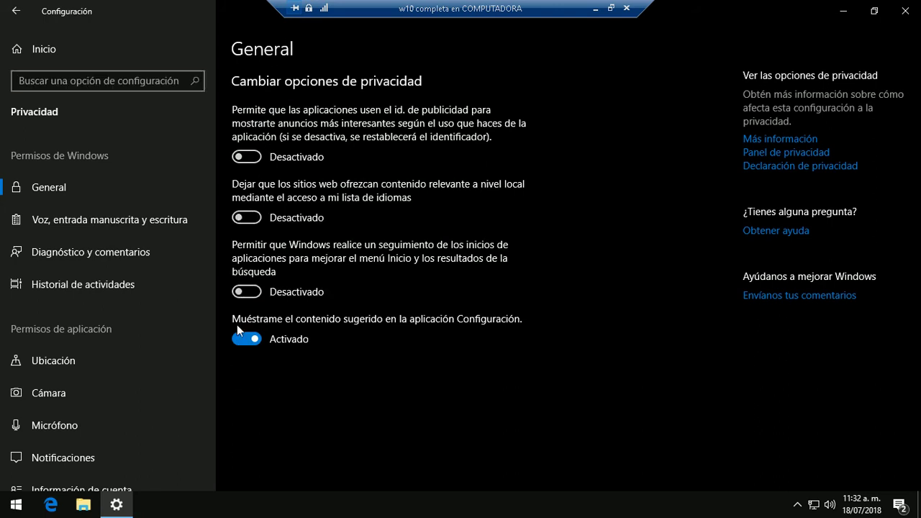
left_click(240, 339)
Review the Voz, entrada manuscrita y escritura and Diagnóstico y comentarios privacy pages, including the diagnostic data and feedback frequency options.
left_click(83, 220)
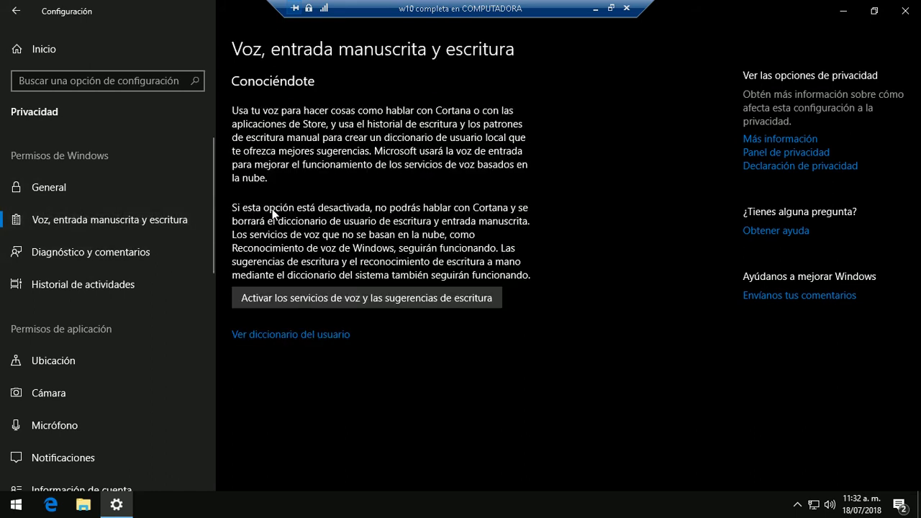
left_click(100, 255)
scroll(280, 269, "down", 10)
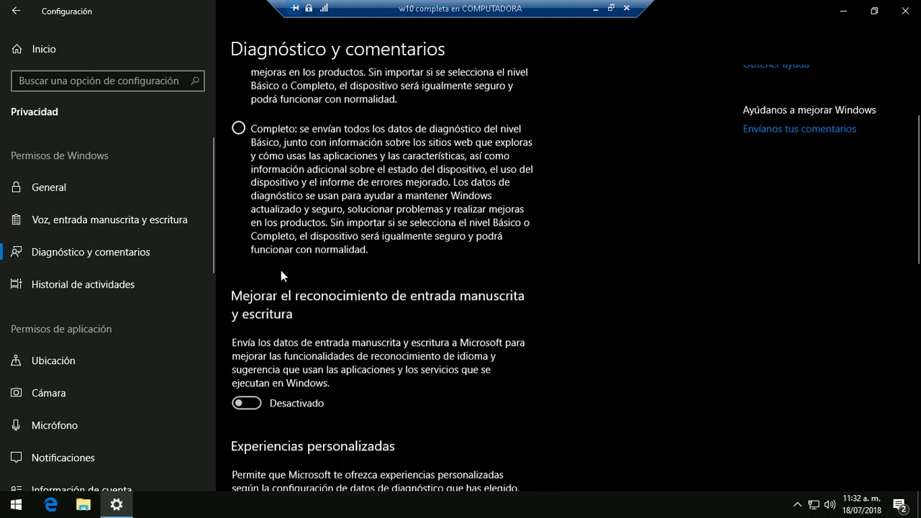
scroll(280, 270, "down", 3)
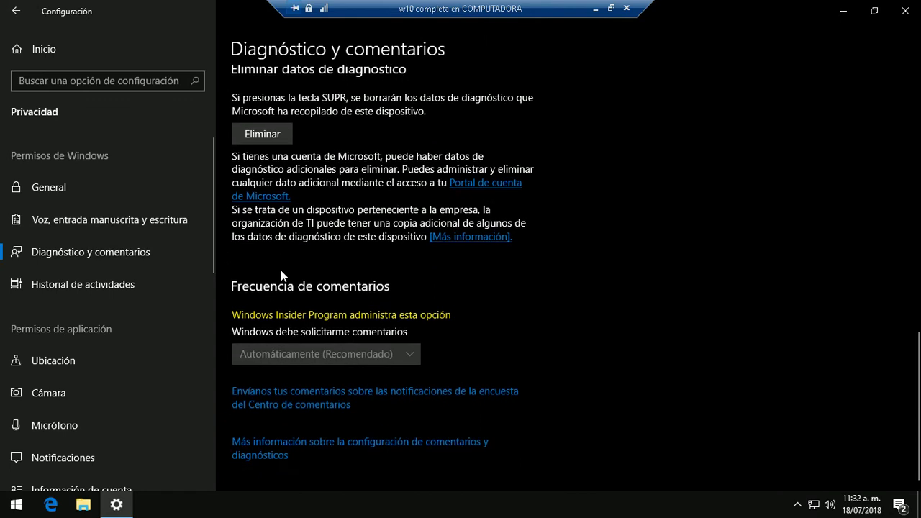
In Historial de actividades, stop Windows from collecting activities on this computer.
left_click(115, 285)
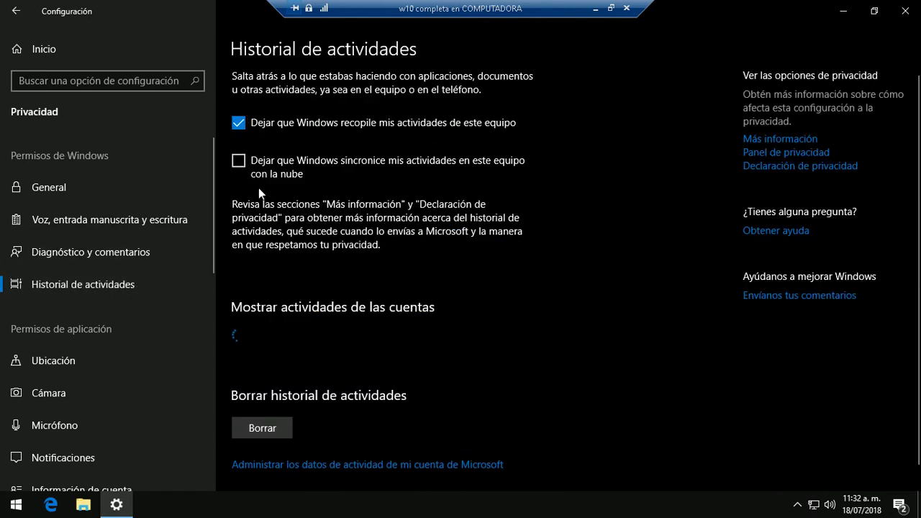
left_click(236, 125)
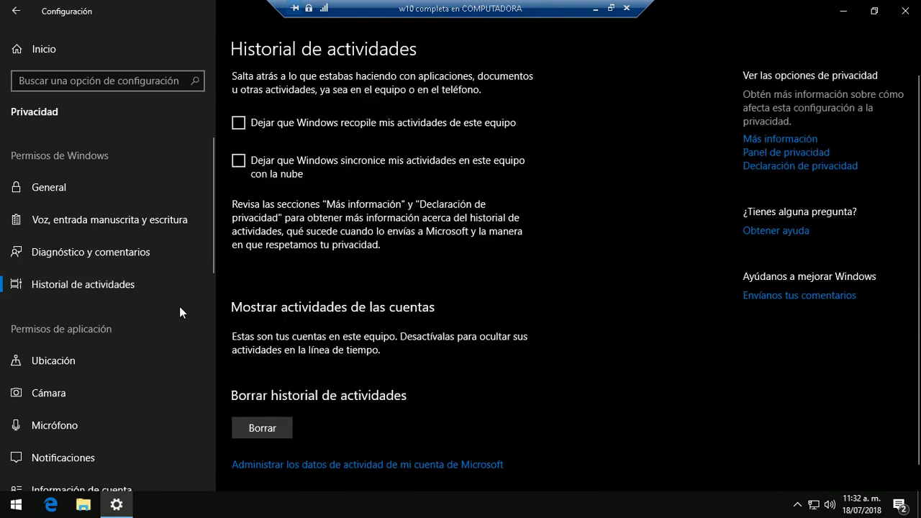
scroll(257, 306, "down", 1)
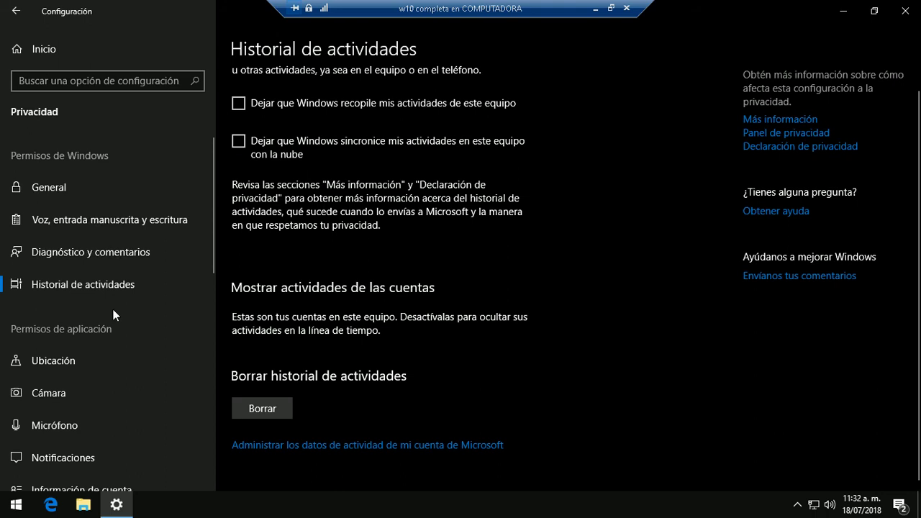
Review the Ubicación privacy page, including the location service, default location and location history options.
left_click(67, 362)
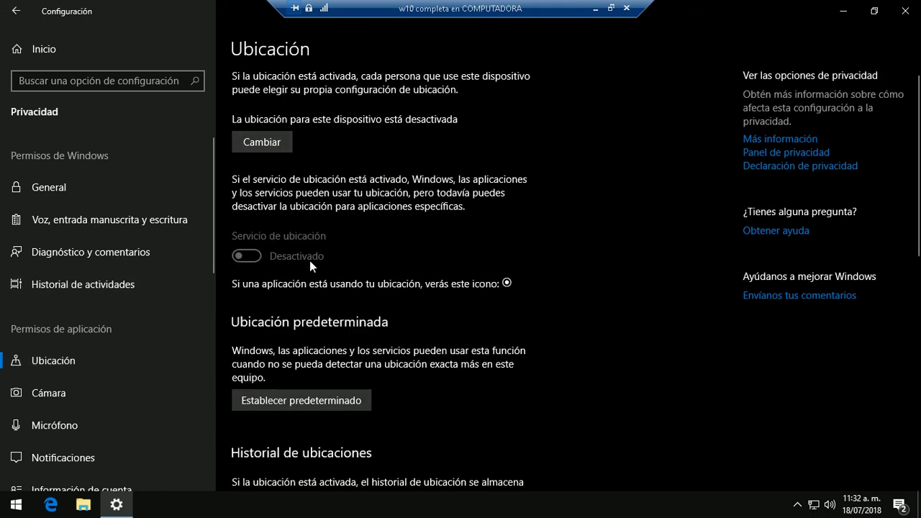
scroll(309, 260, "down", 10)
scroll(309, 261, "up", 8)
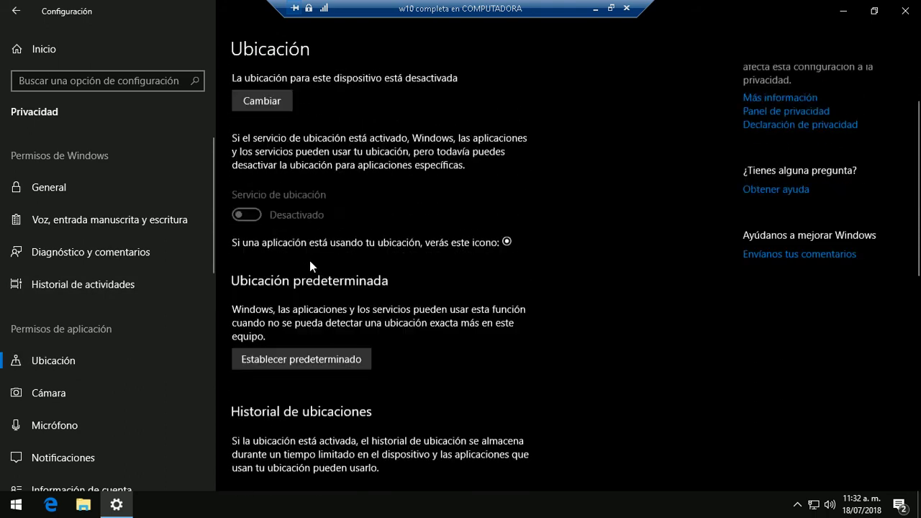
scroll(310, 260, "up", 1)
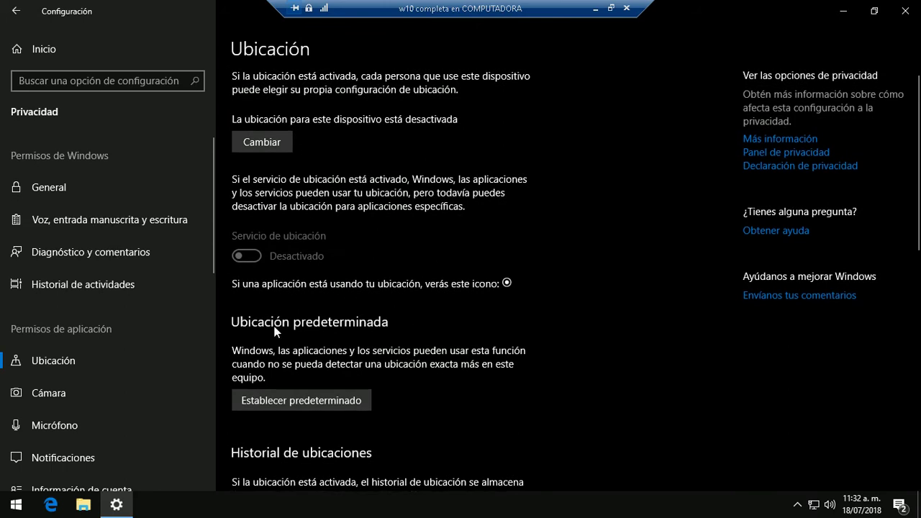
scroll(294, 243, "down", 4)
In the Cámara privacy settings, turn off camera access for Centro de comentarios and Microsoft Edge, and check the rest of the app list.
left_click(73, 392)
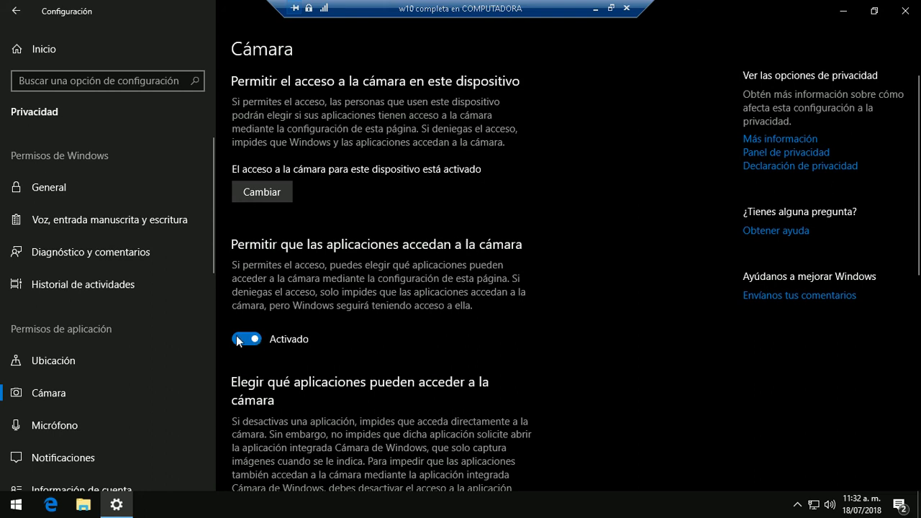
scroll(236, 341, "down", 5)
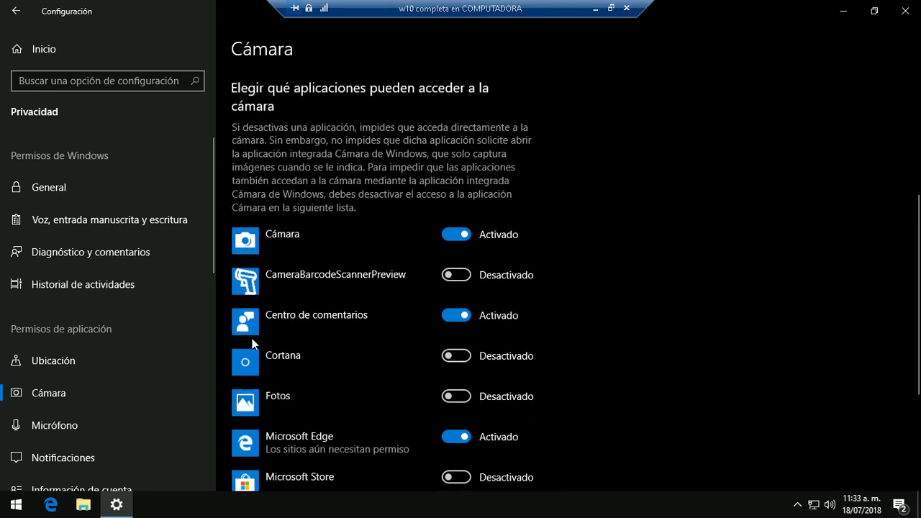
left_click(448, 314)
scroll(454, 313, "down", 1)
left_click(457, 364)
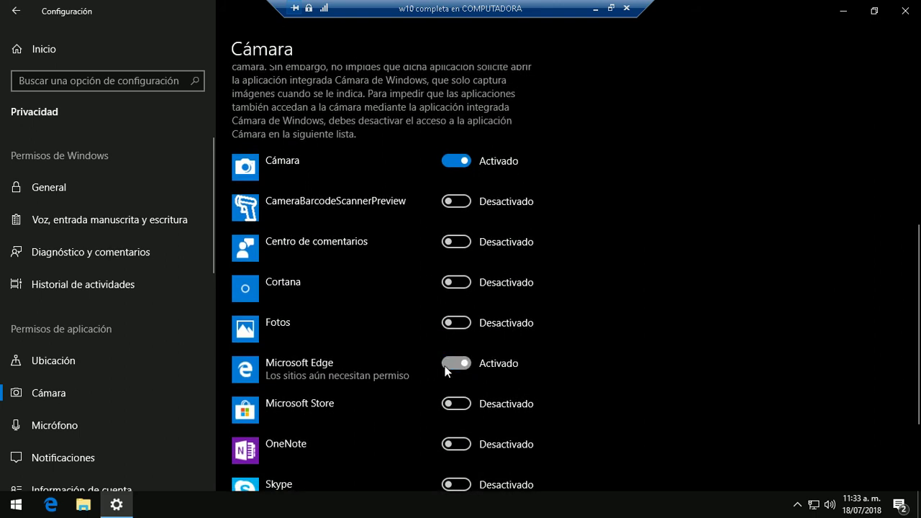
scroll(446, 374, "down", 2)
scroll(447, 371, "up", 3)
scroll(360, 331, "up", 4)
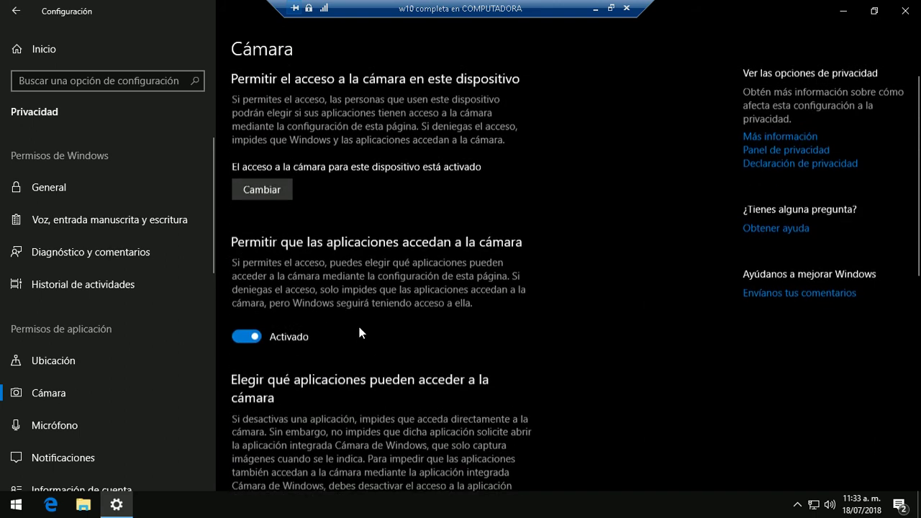
scroll(330, 446, "down", 4)
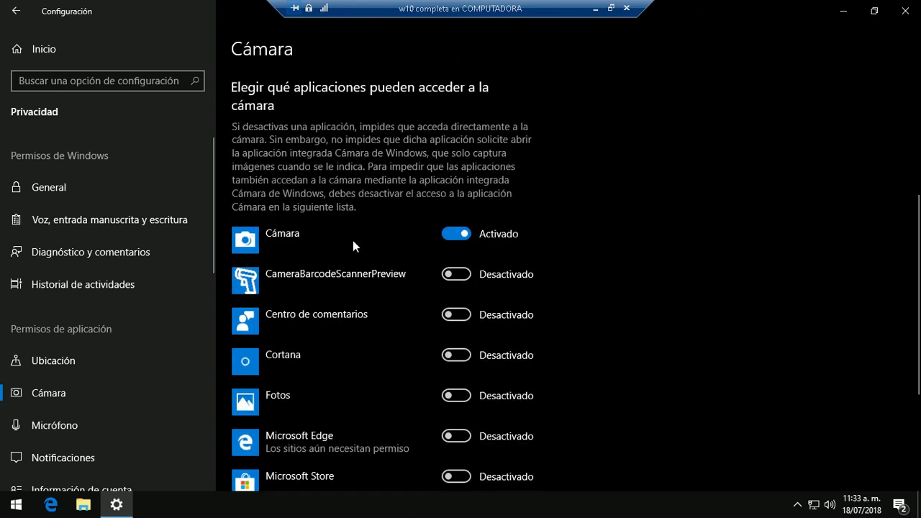
In the Micrófono privacy settings, turn off microphone access for Centro de comentarios and Microsoft Edge.
left_click(43, 430)
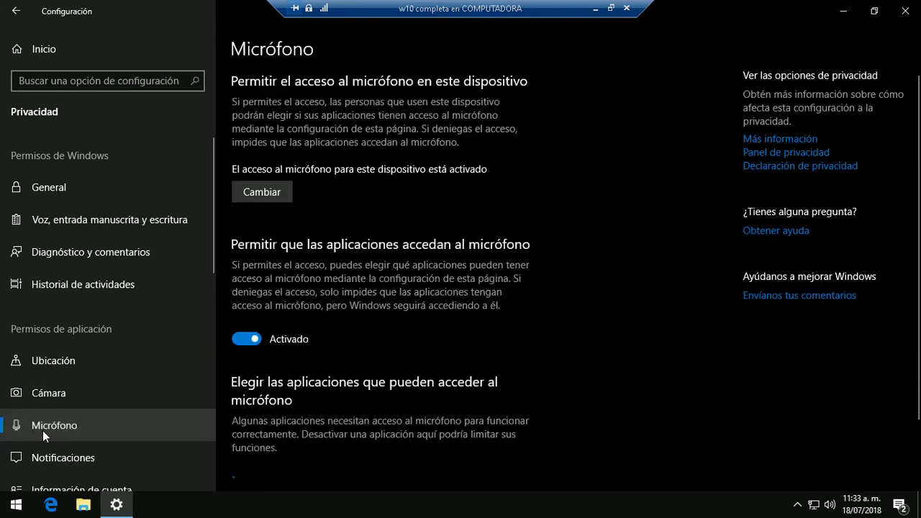
scroll(234, 338, "down", 4)
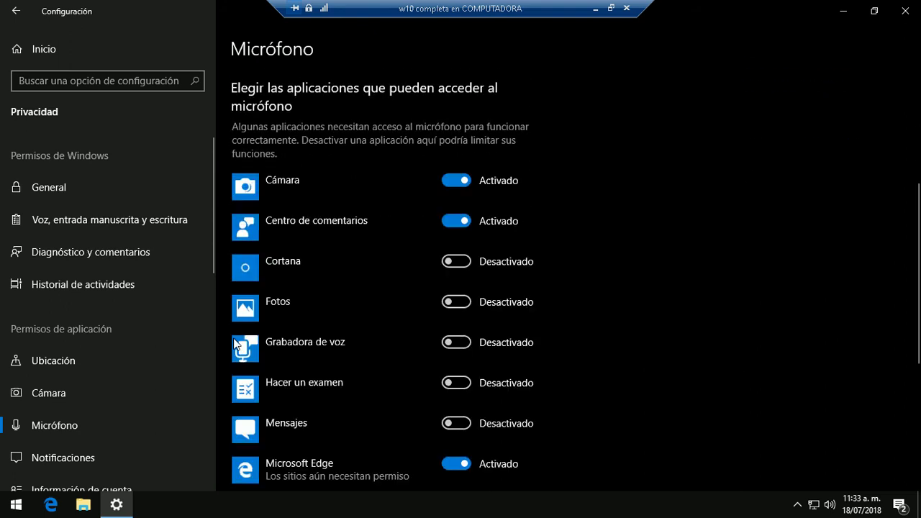
left_click(451, 225)
scroll(465, 367, "down", 3)
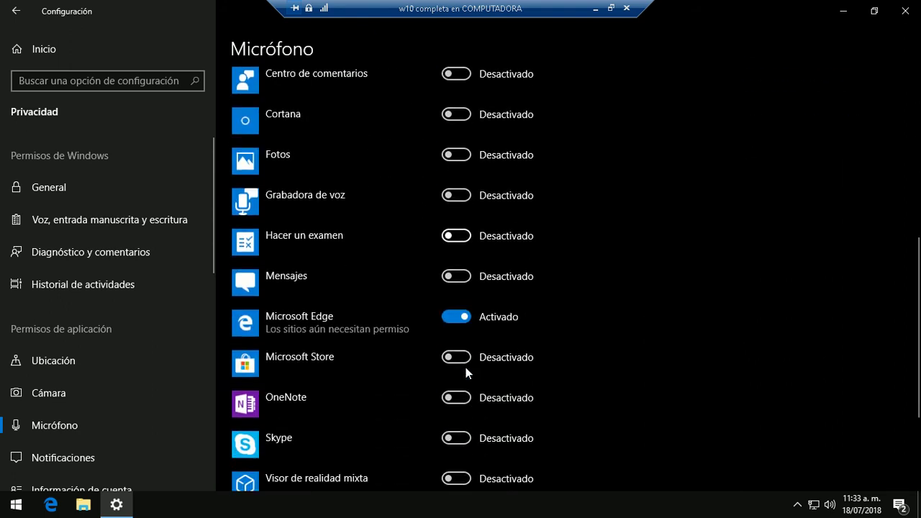
left_click(451, 320)
scroll(451, 319, "down", 3)
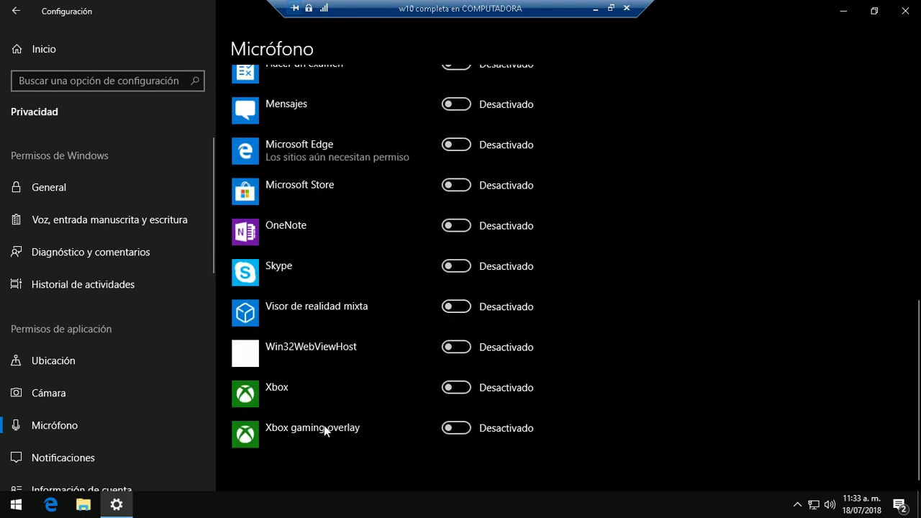
In the Notificaciones privacy settings, turn off app access to notifications.
scroll(84, 392, "down", 1)
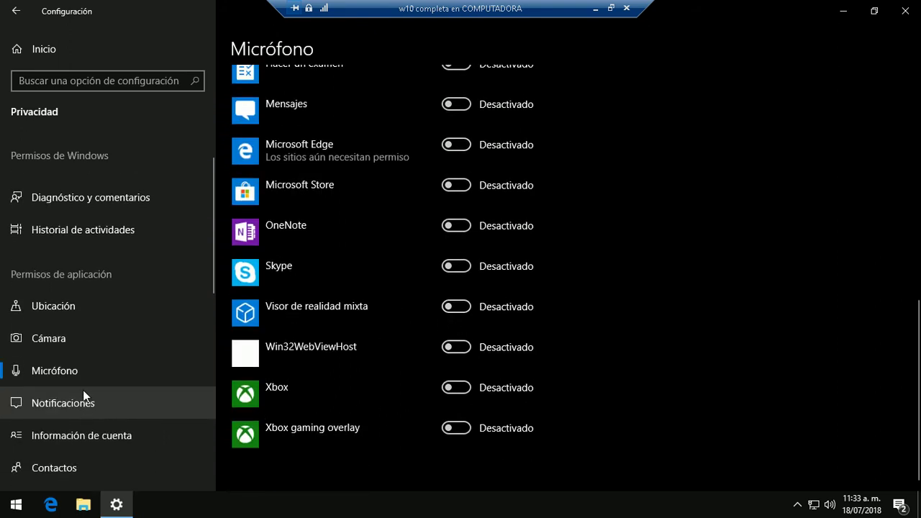
left_click(76, 411)
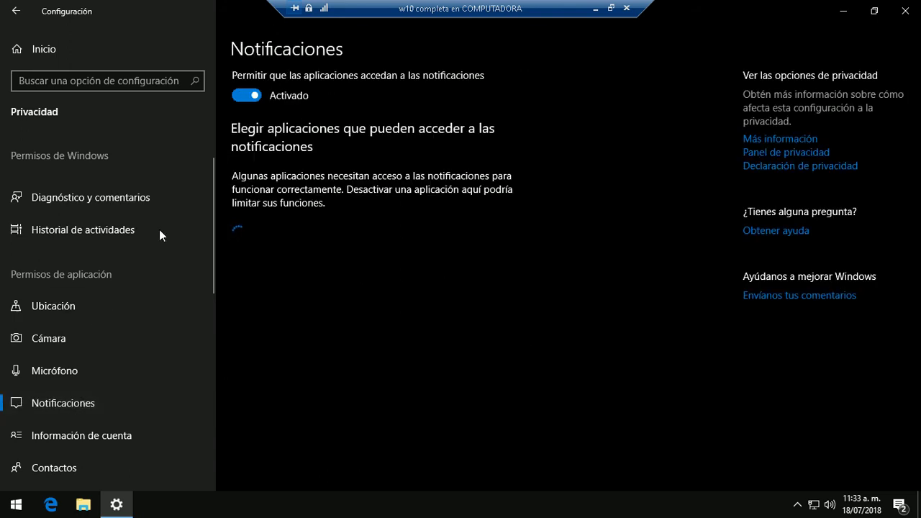
left_click(243, 96)
In the Información de cuenta privacy settings, turn off app access to the account information.
scroll(104, 289, "down", 1)
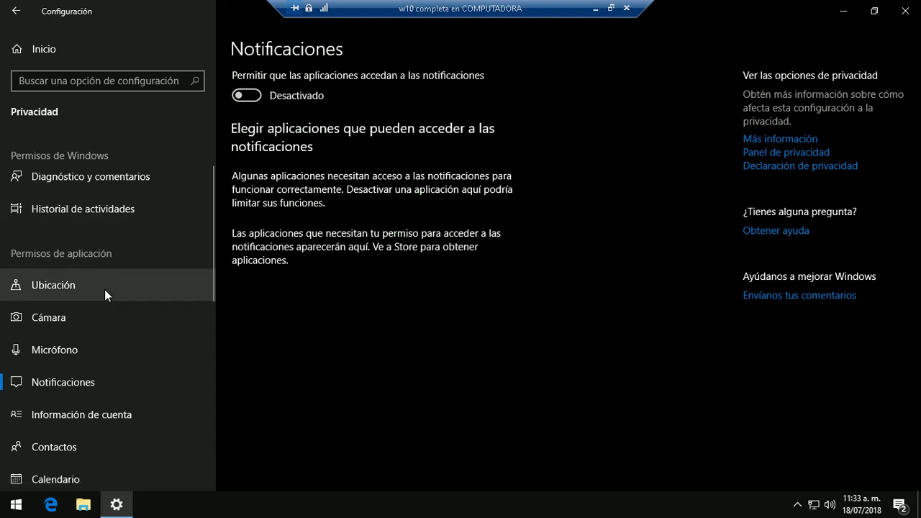
scroll(104, 289, "down", 1)
left_click(99, 376)
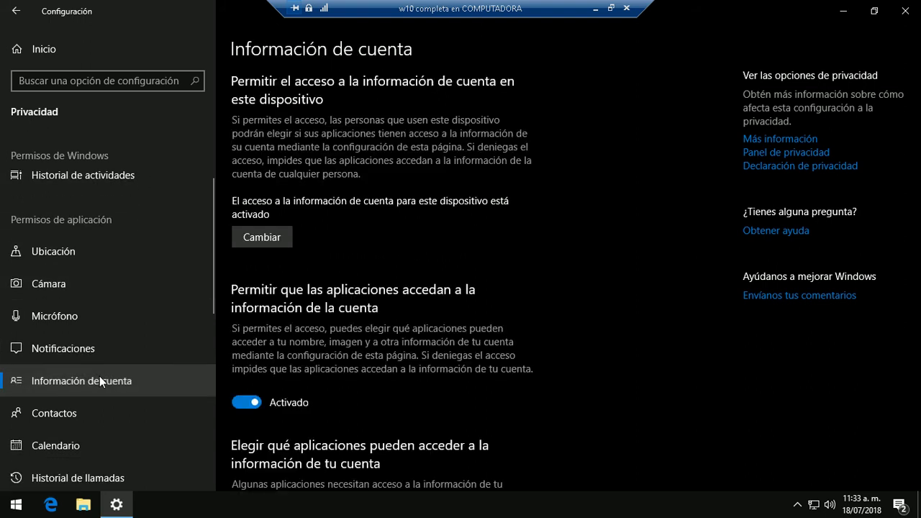
left_click(245, 402)
scroll(237, 403, "down", 3)
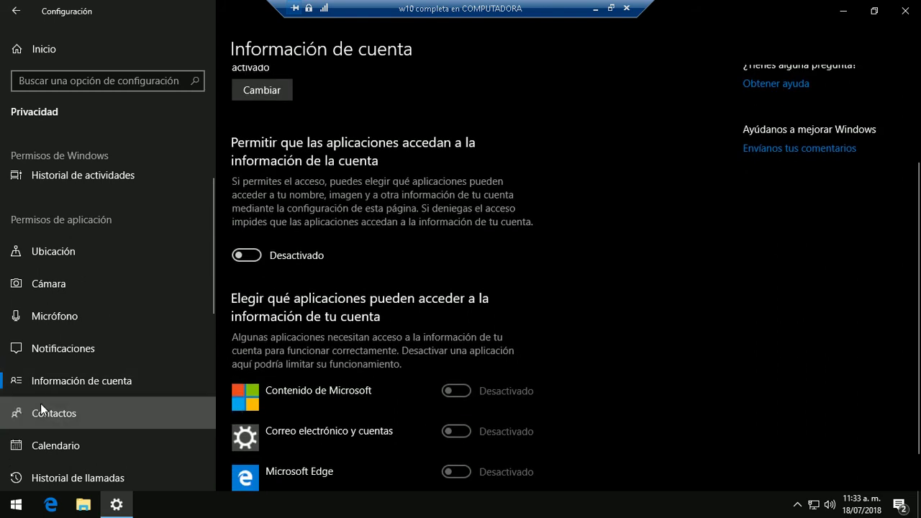
In the Contactos privacy settings, turn off app access to contacts.
left_click(40, 403)
scroll(261, 240, "down", 3)
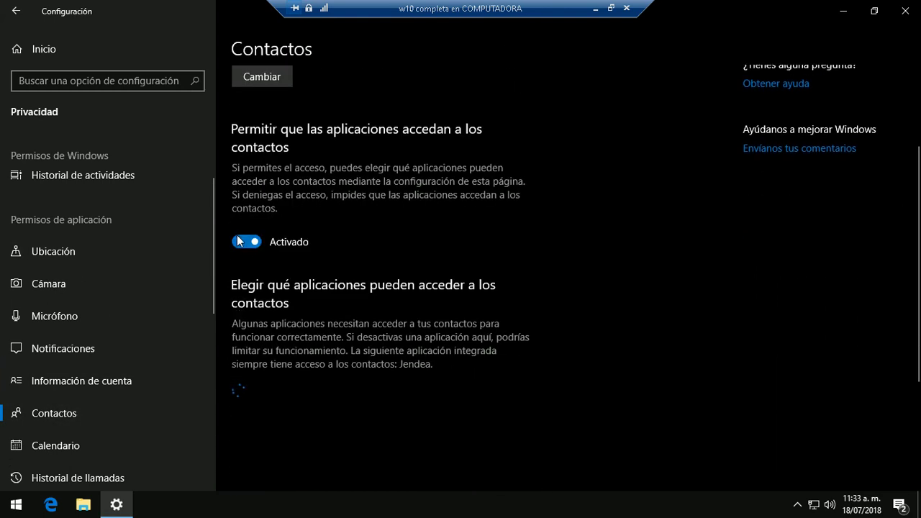
left_click(238, 241)
scroll(239, 239, "down", 3)
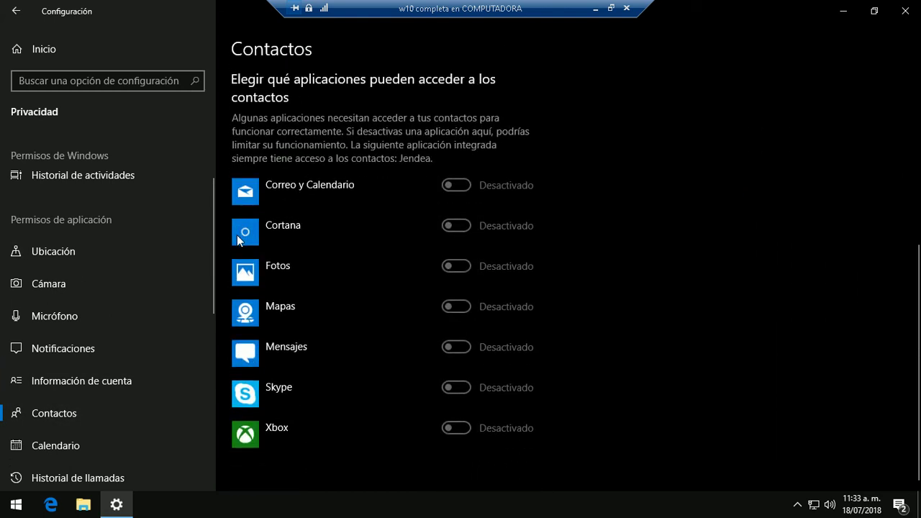
In Aplicaciones en segundo plano, turn off permission for apps to run in the background.
scroll(125, 378, "down", 1)
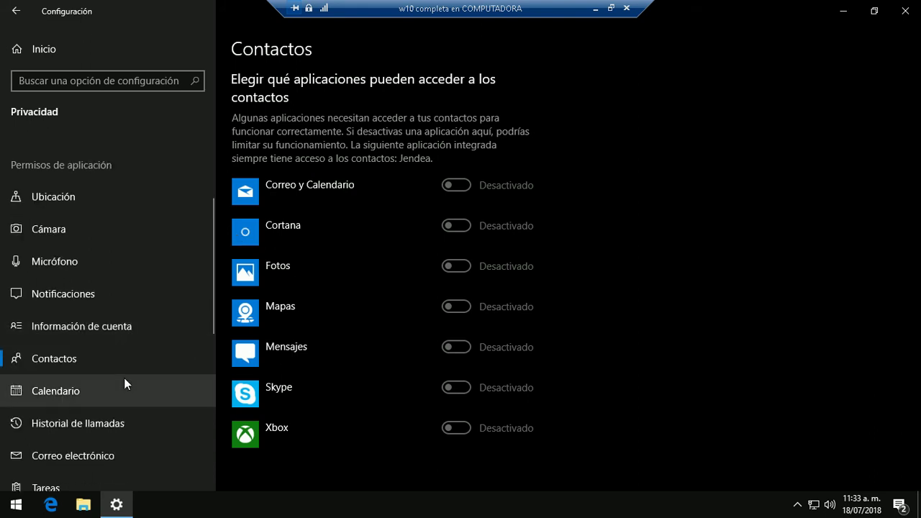
scroll(123, 378, "down", 1)
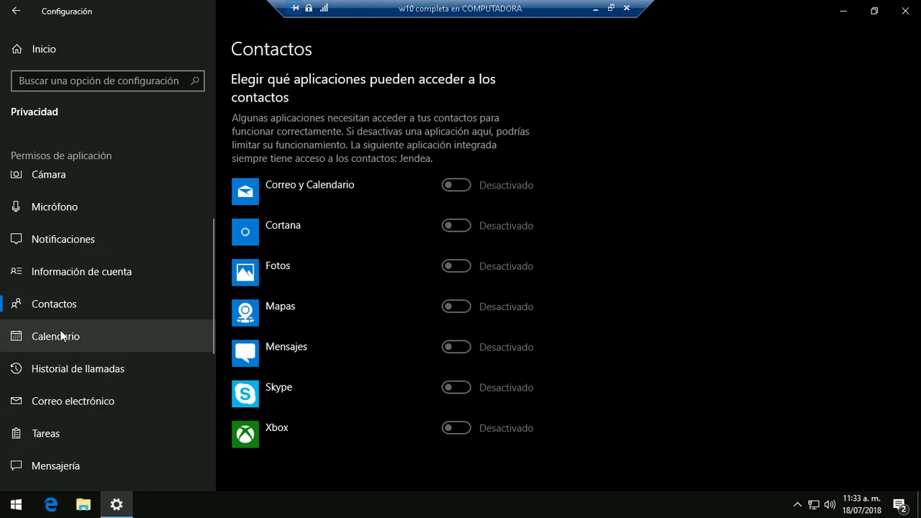
scroll(69, 335, "down", 2)
scroll(76, 337, "down", 2)
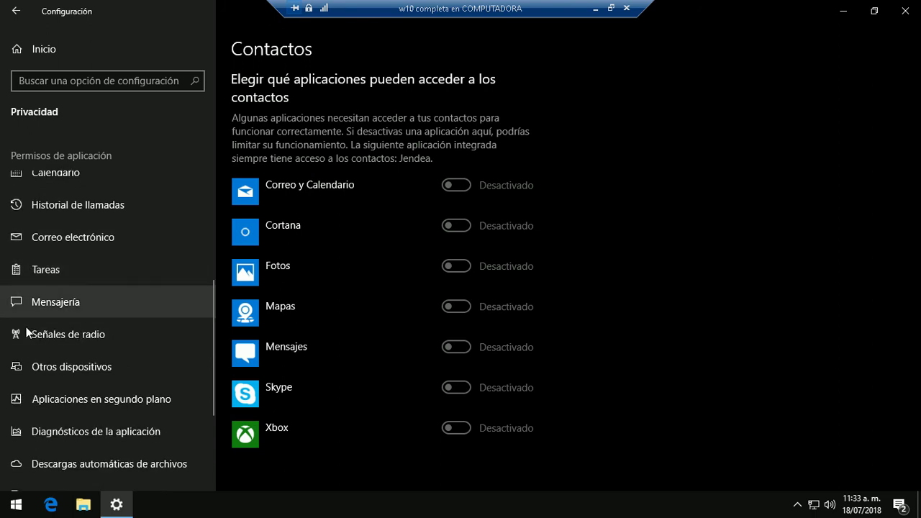
left_click(97, 398)
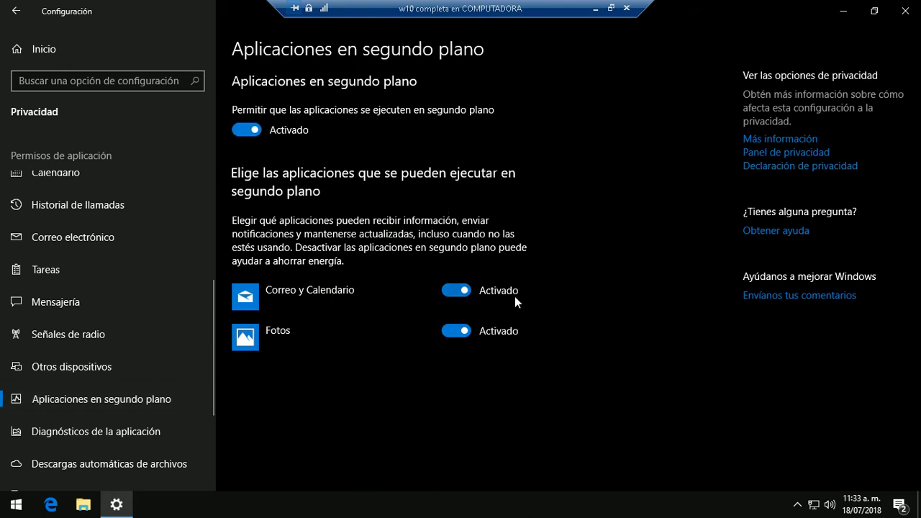
left_click(241, 129)
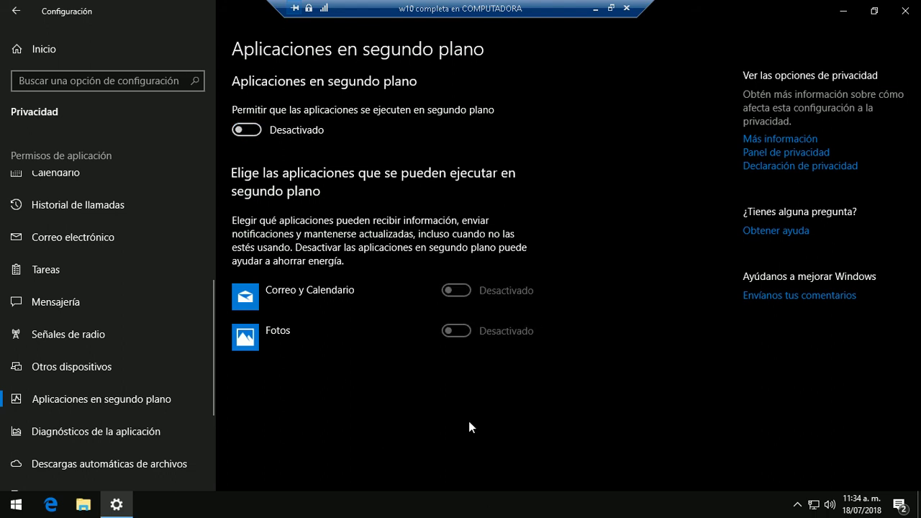
scroll(128, 428, "down", 5)
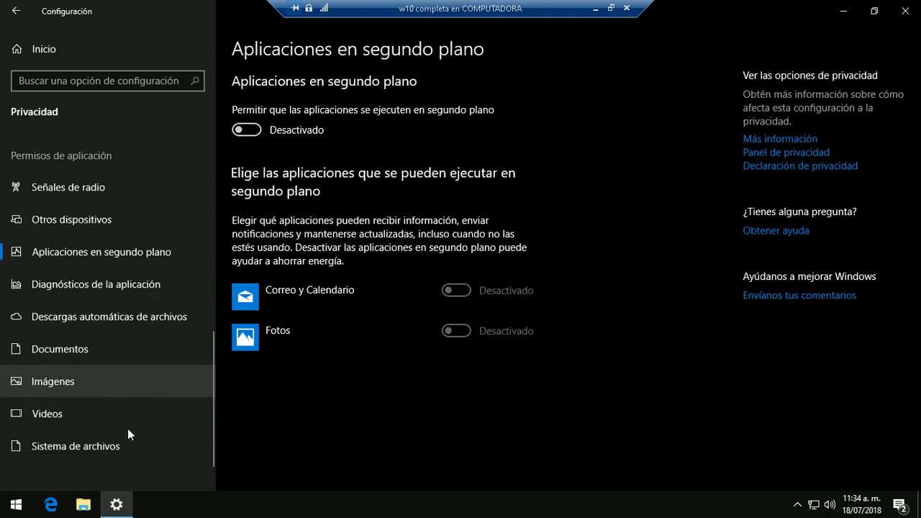
In the Juegos settings, turn off Barra de juegos recording and its opening with the controller's Xbox button.
left_click(16, 11)
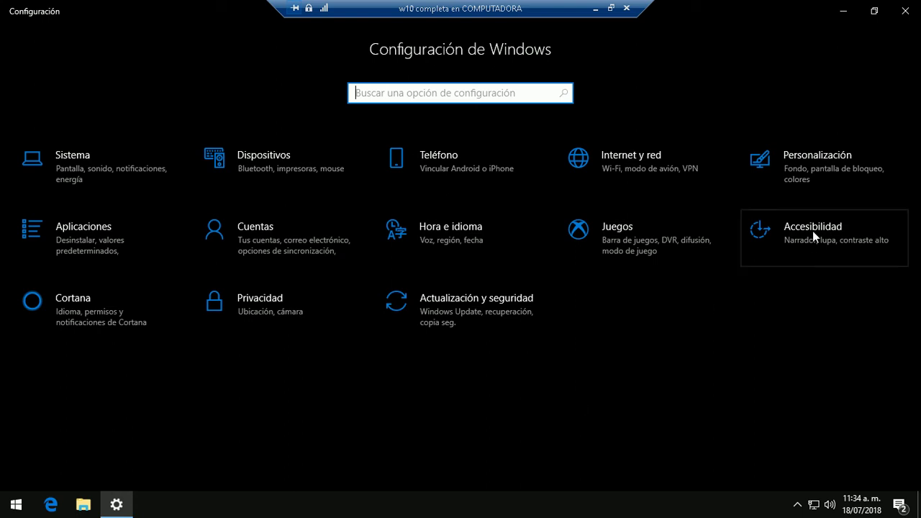
left_click(674, 254)
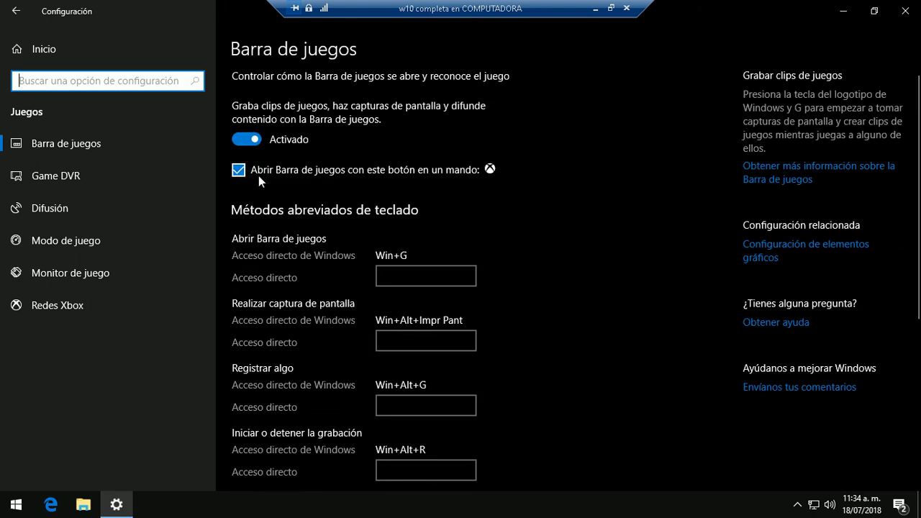
left_click(245, 140)
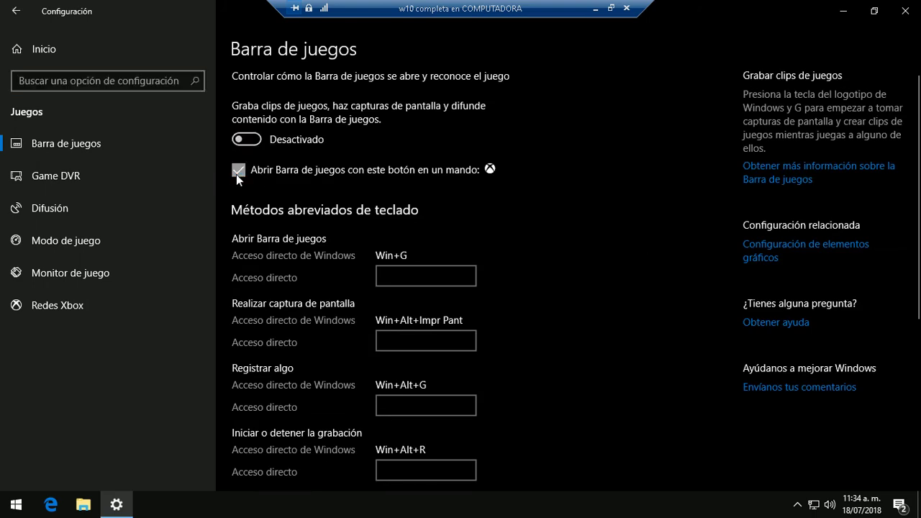
left_click(238, 172)
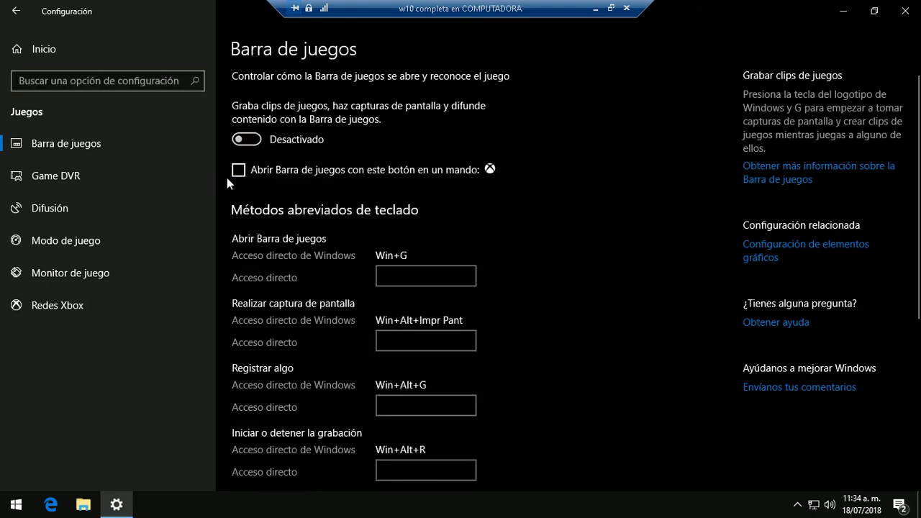
Review the Game DVR, Difusión, Modo de juego, Monitor de juego and Redes Xbox pages, and return to the settings home page.
left_click(57, 189)
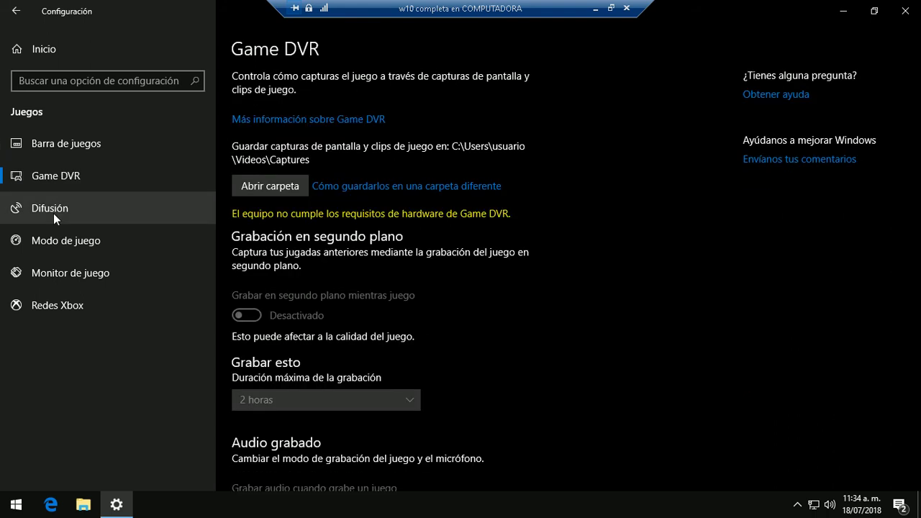
left_click(53, 213)
left_click(62, 241)
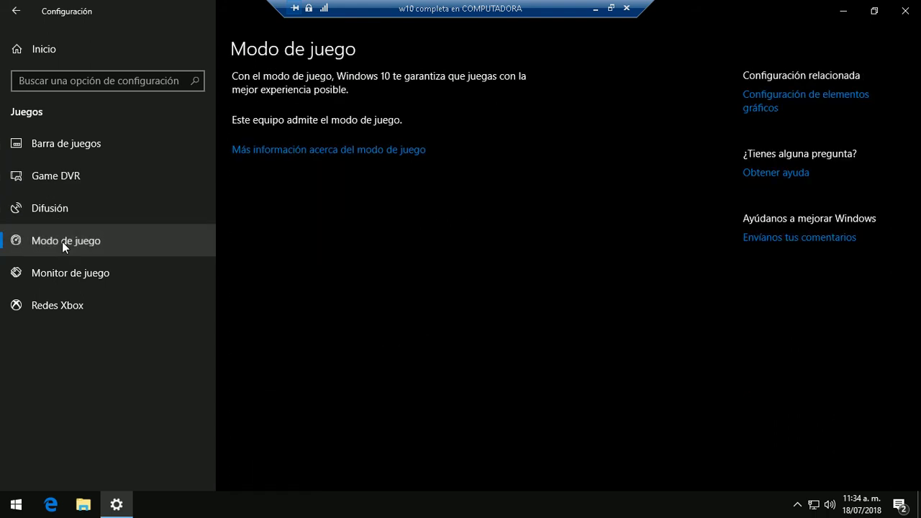
left_click(72, 273)
left_click(68, 307)
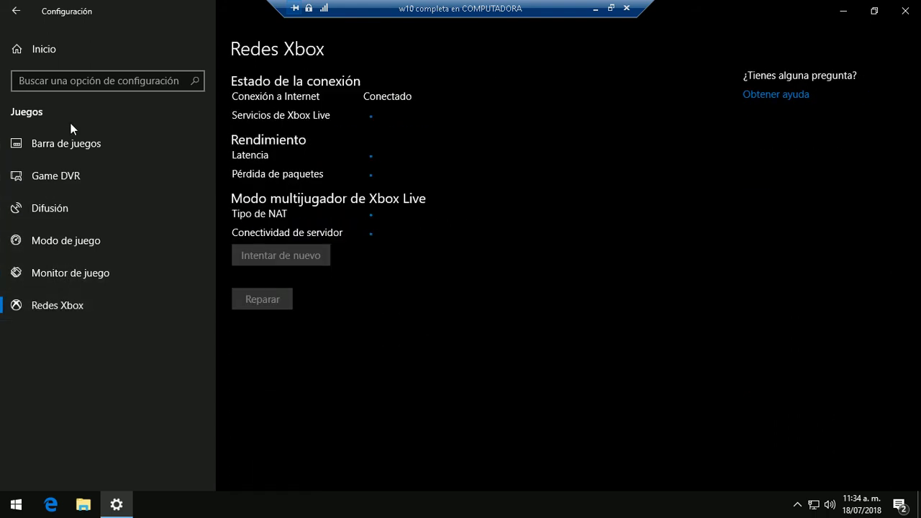
left_click(16, 11)
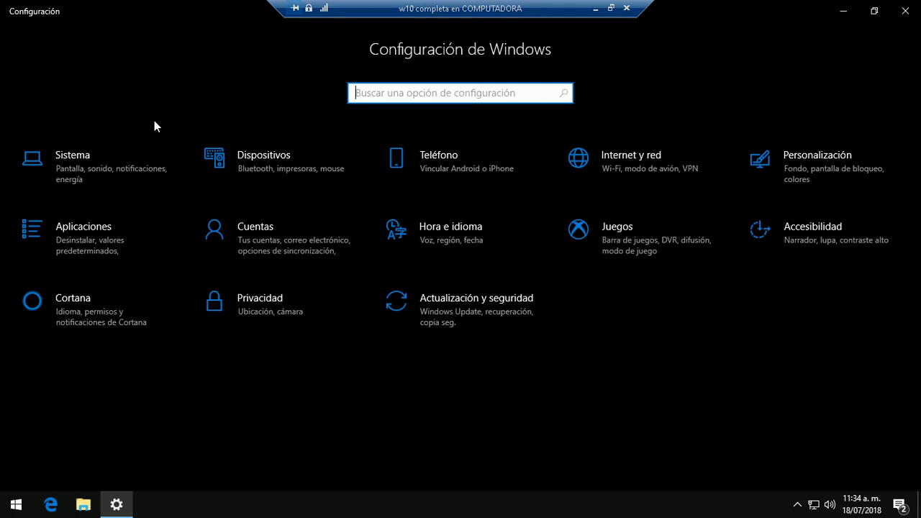
left_click(315, 437)
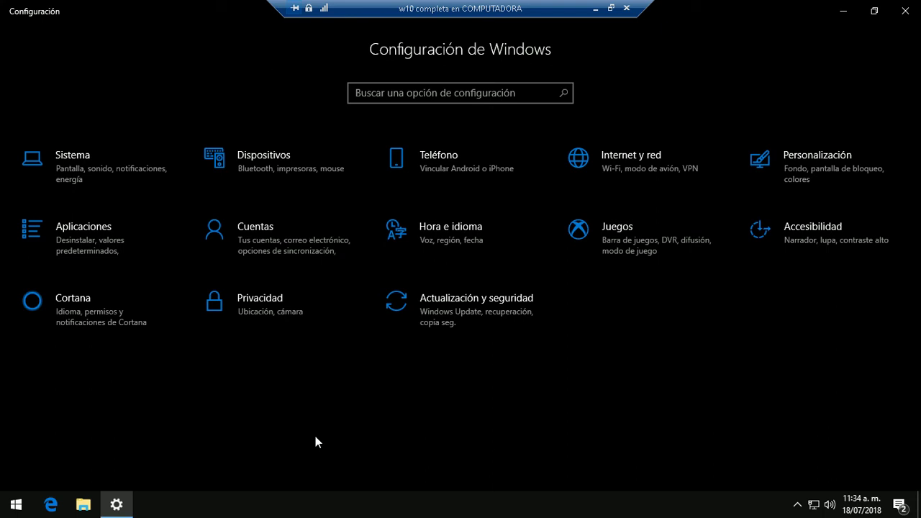
Run SYSDM.CPL to open Propiedades del sistema and move its window toward the middle of the screen.
key("super+r")
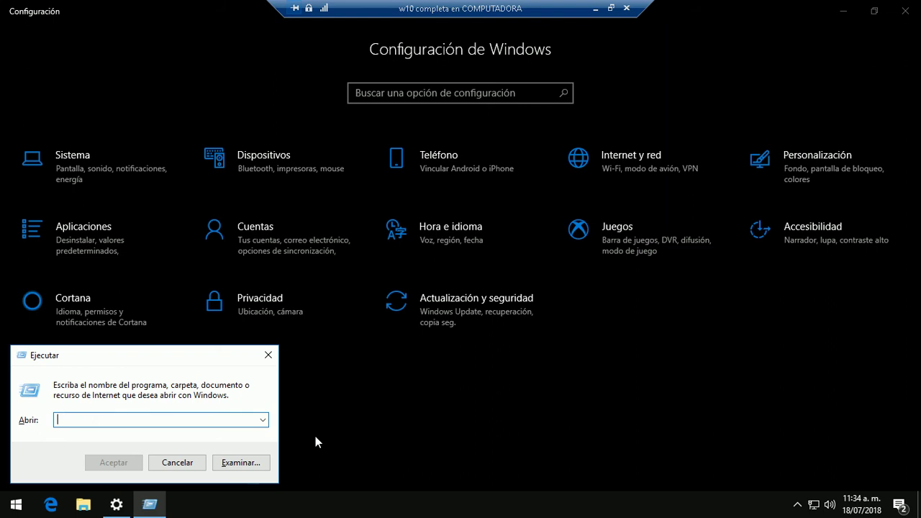
type("SYSDM")
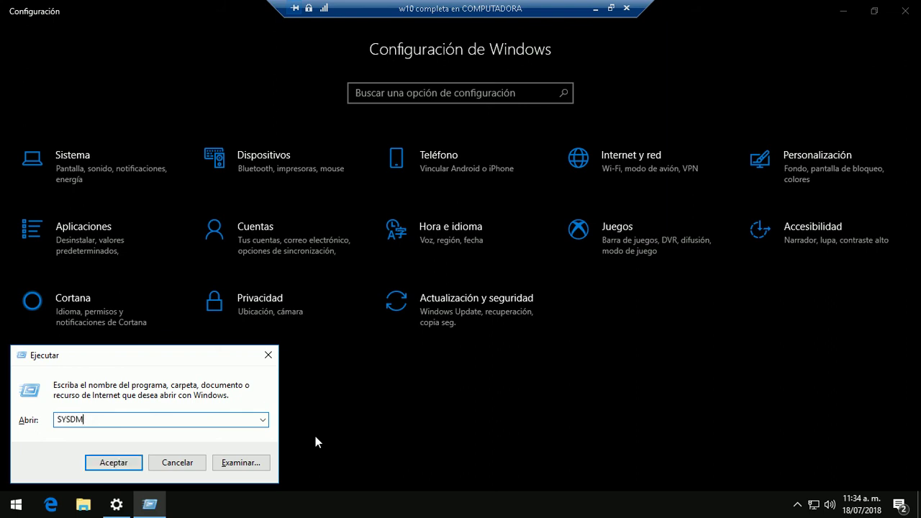
type(".CPL")
key("Return")
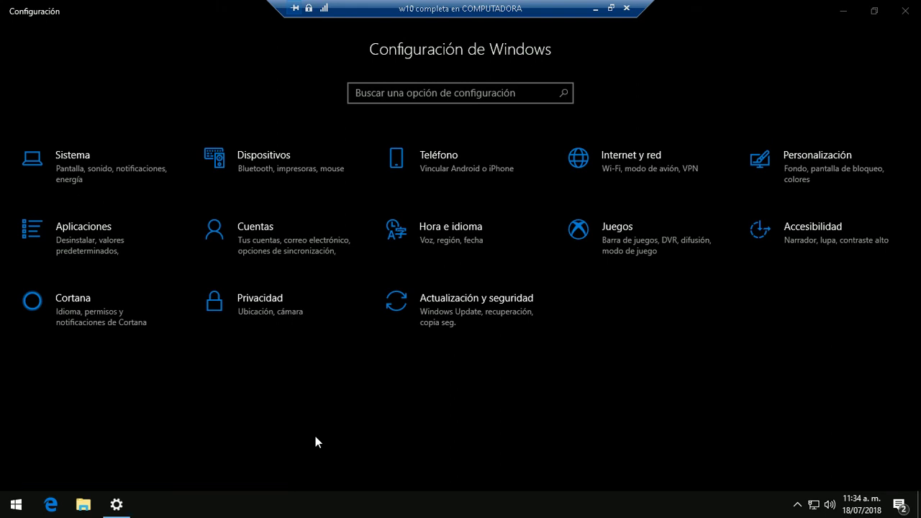
left_click_drag(257, 121, 375, 88)
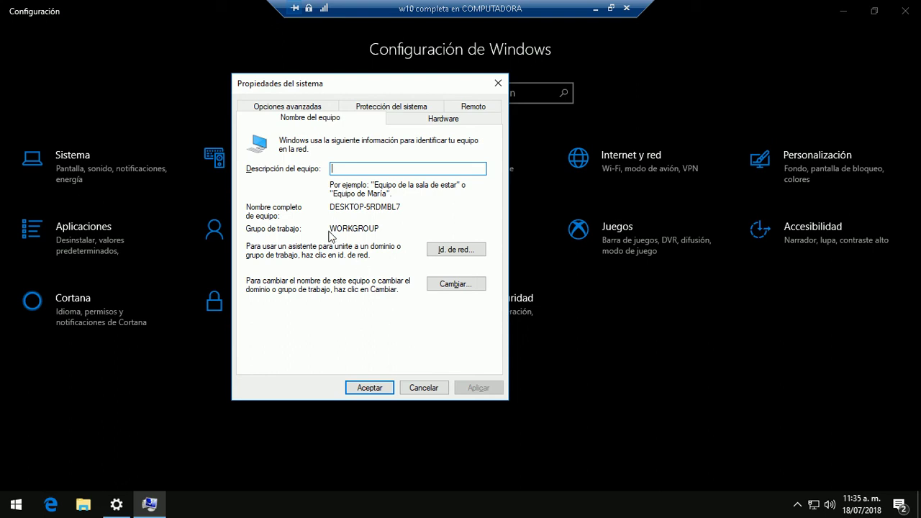
key("super+r")
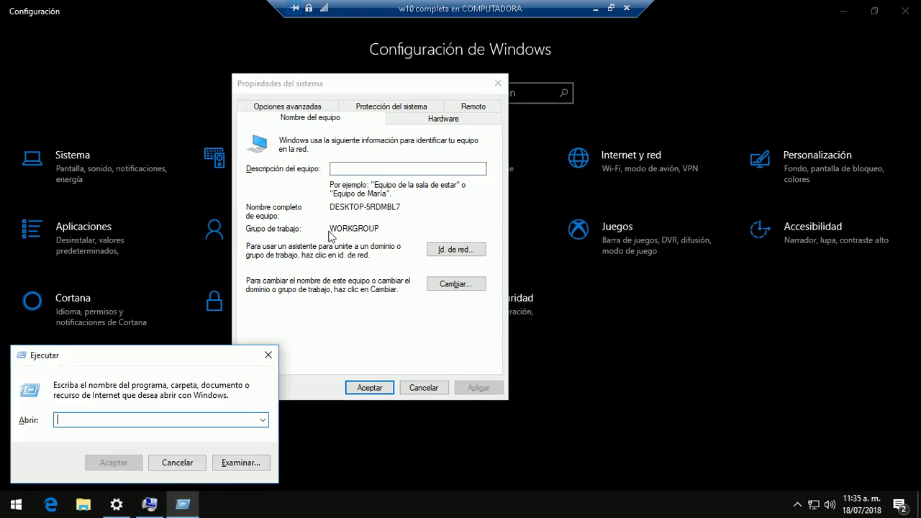
type("SYSDM")
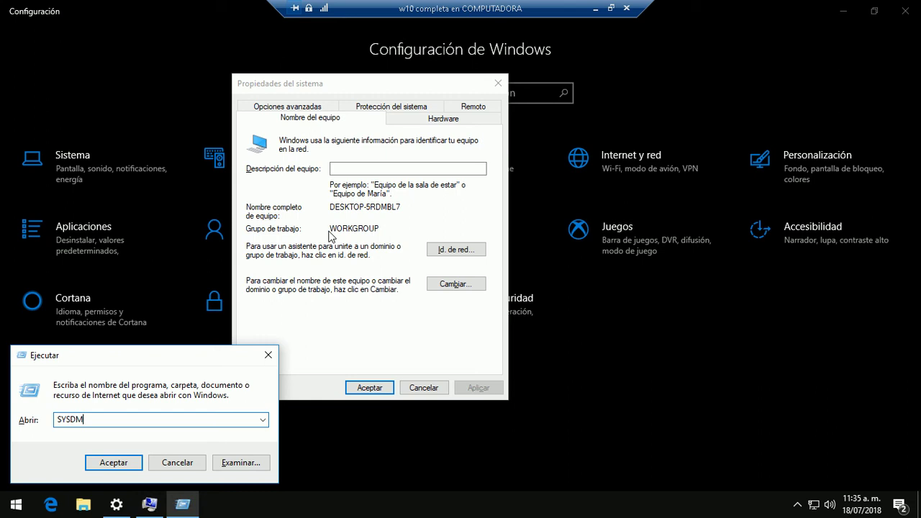
type(".CPL")
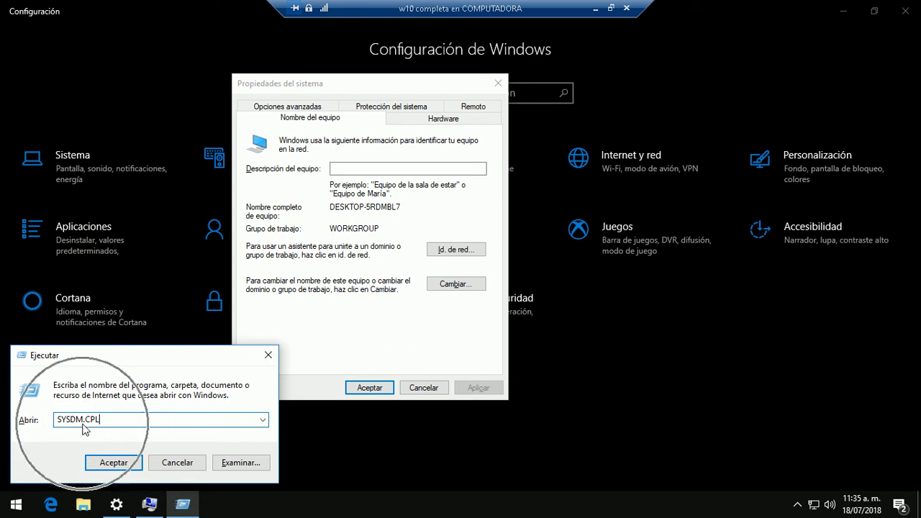
left_click(268, 356)
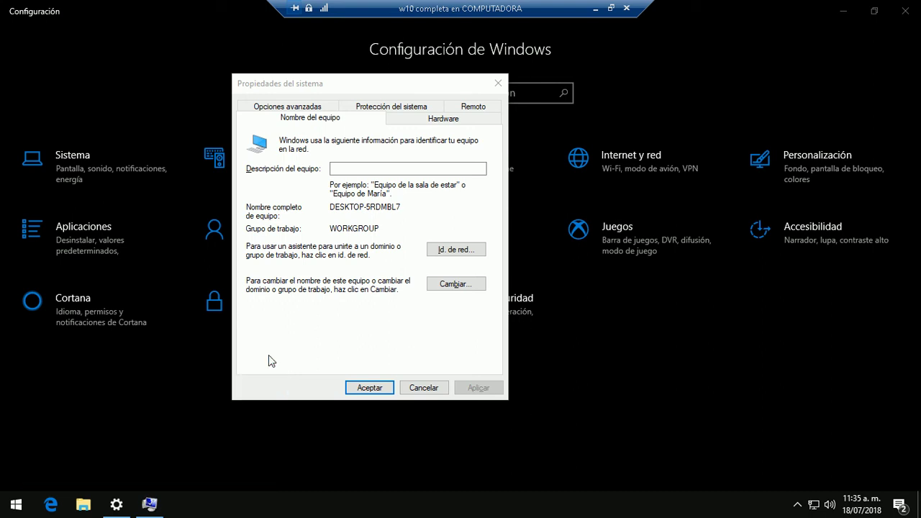
In the advanced Rendimiento options, apply best performance with only Mostrar vistas en miniatura en lugar de iconos enabled, and close Propiedades del sistema.
left_click(311, 106)
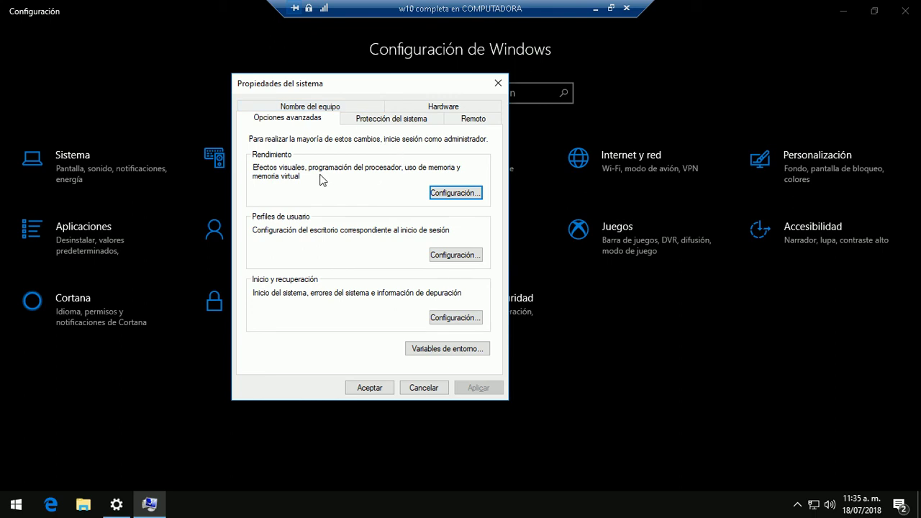
left_click(440, 193)
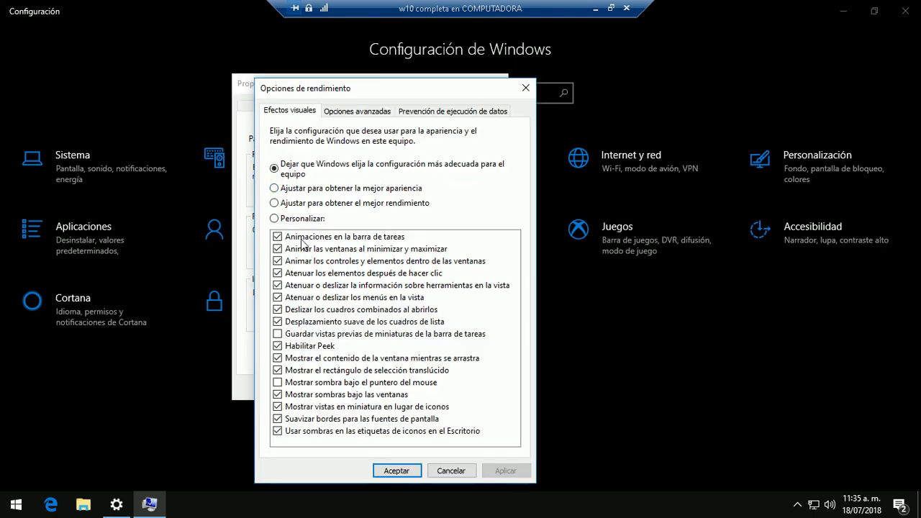
left_click(275, 204)
left_click(277, 408)
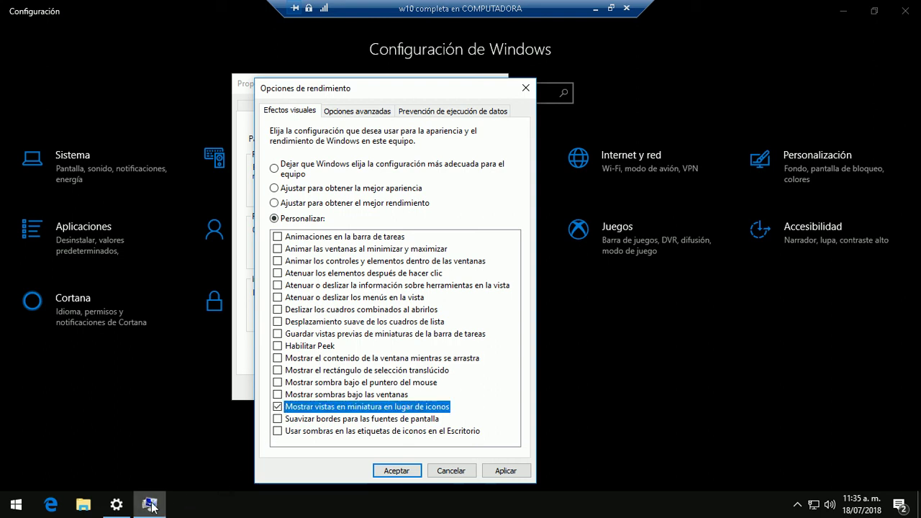
mouse_move(152, 506)
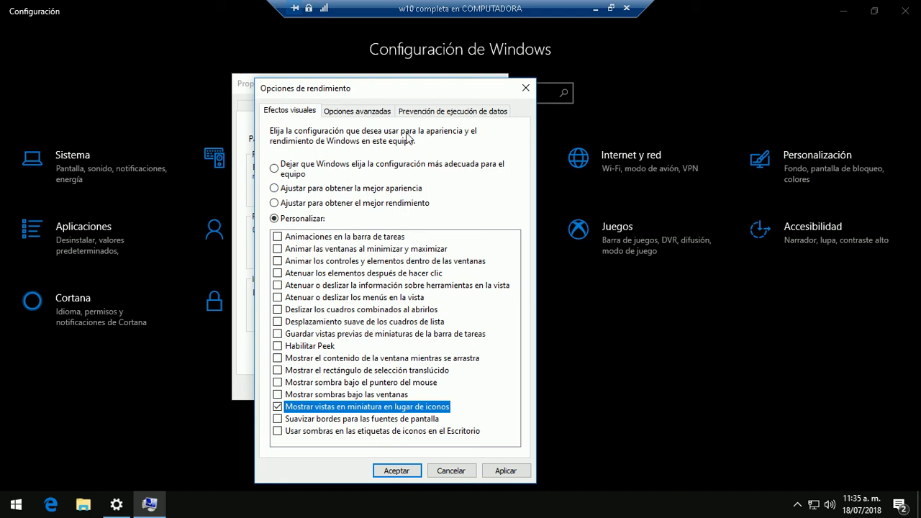
left_click_drag(415, 86, 578, 82)
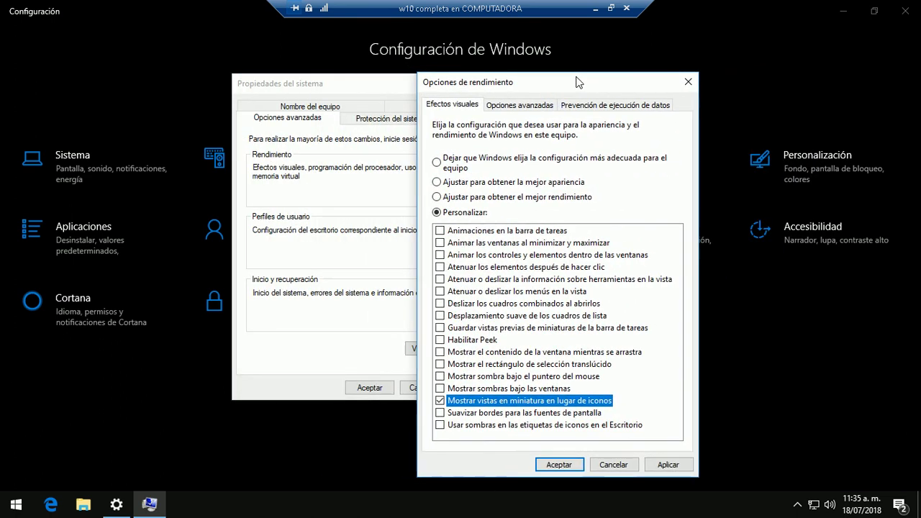
left_click(665, 464)
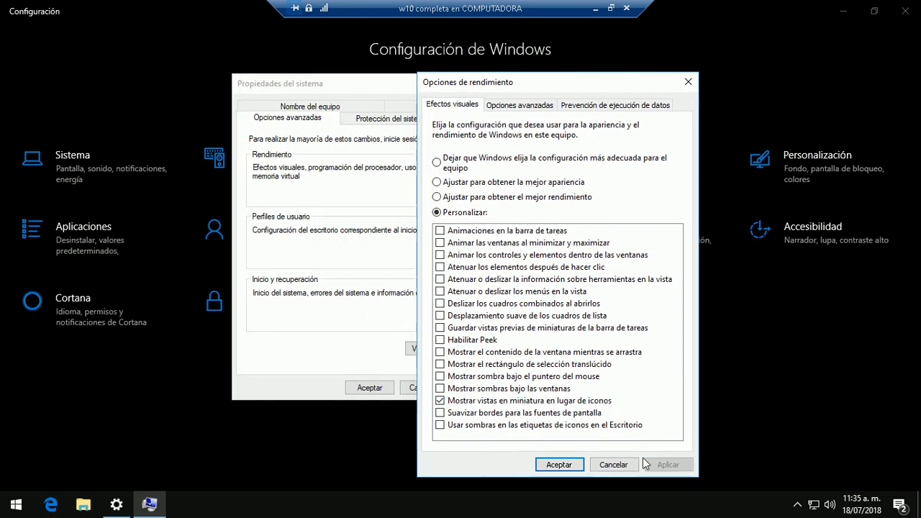
left_click_drag(631, 82, 589, 68)
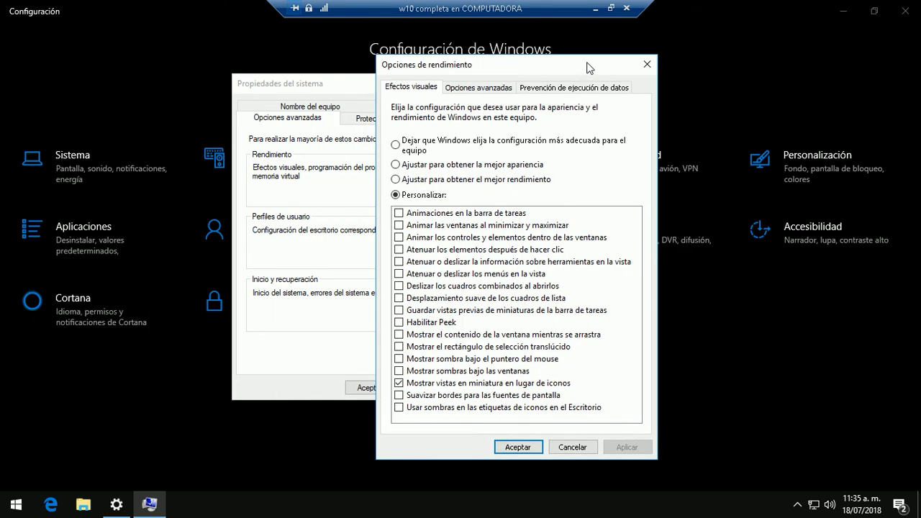
left_click(531, 450)
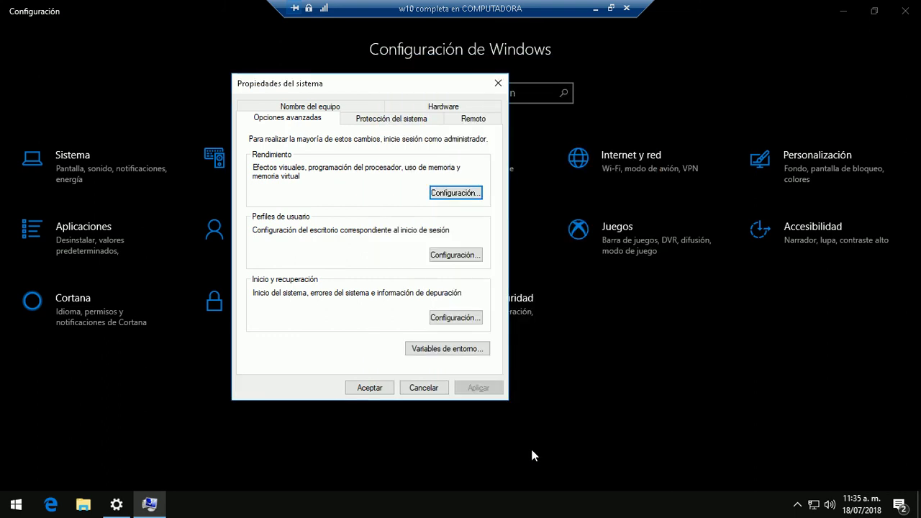
left_click(499, 85)
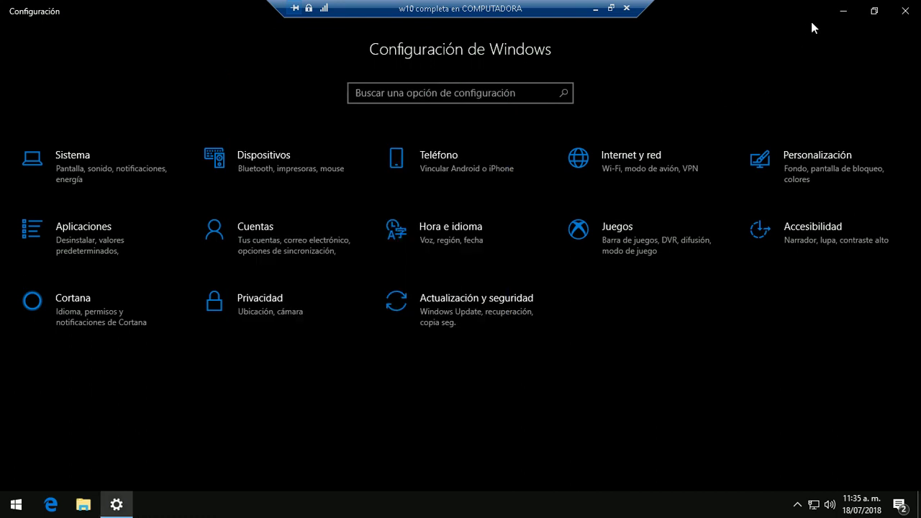
Minimize the settings window and delete the Microsoft Edge shortcut from the desktop.
left_click(843, 9)
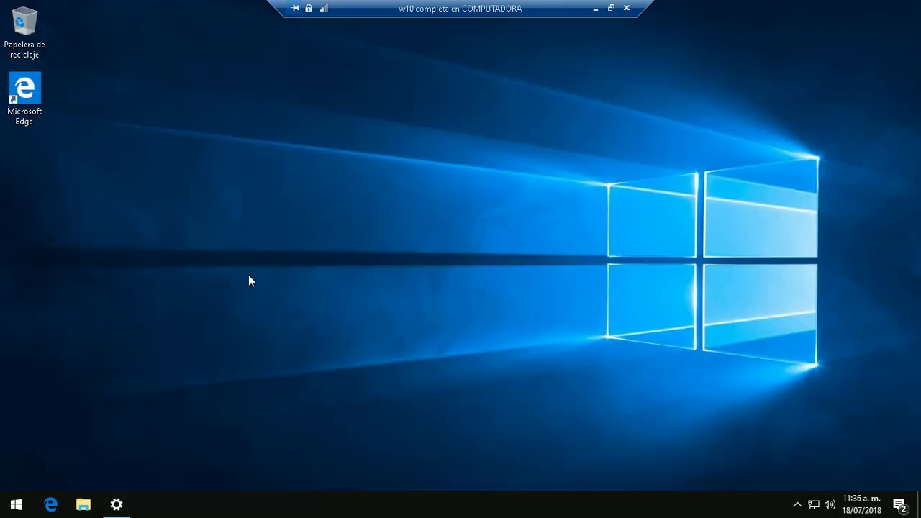
right_click(29, 98)
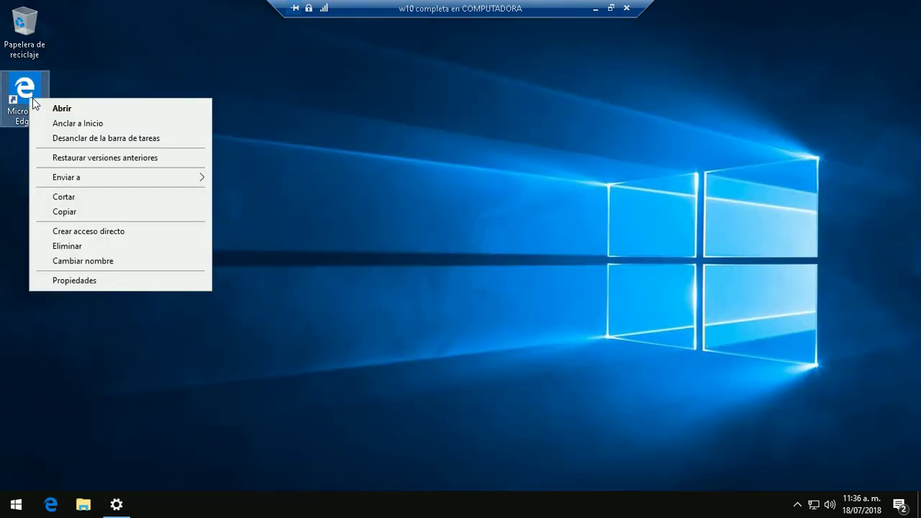
left_click(92, 247)
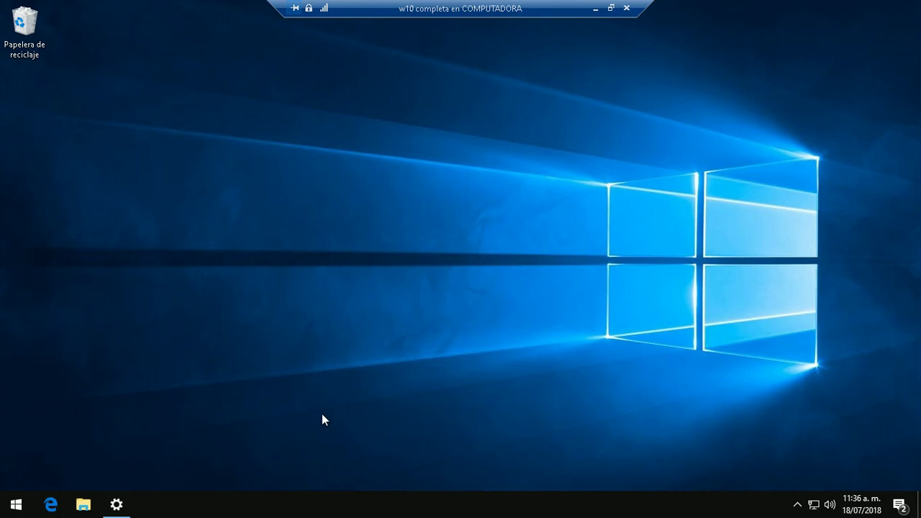
left_click(15, 504)
left_click(402, 346)
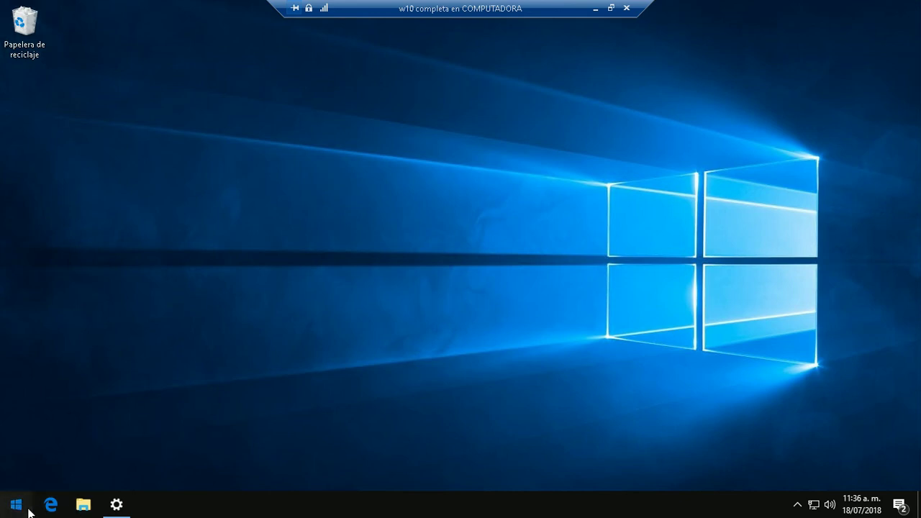
left_click(462, 354)
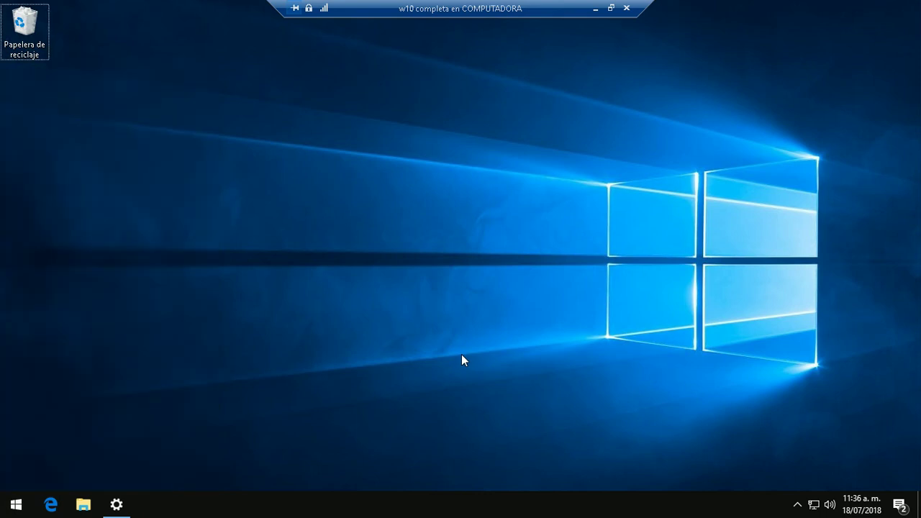
Open Administrador de tareas with full details and examine the CPU and Memoria performance graphs.
key("ctrl+shift+Escape")
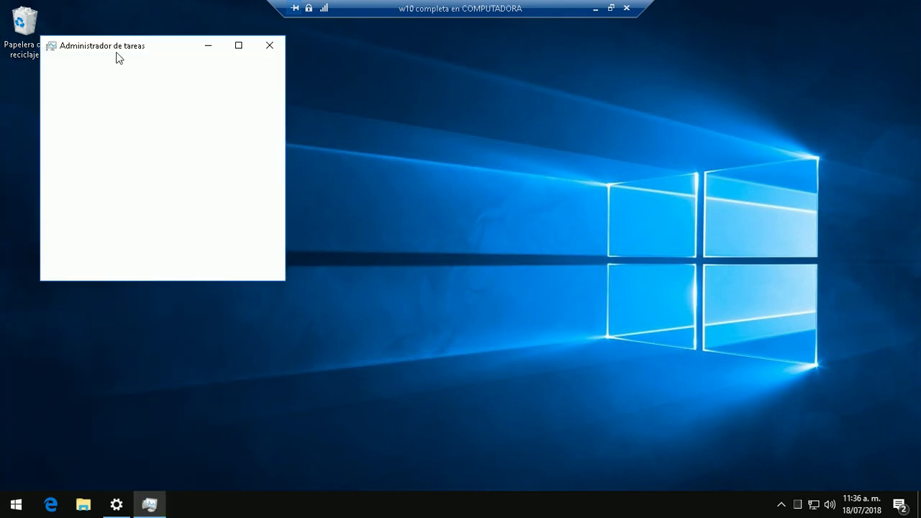
left_click_drag(142, 57, 356, 56)
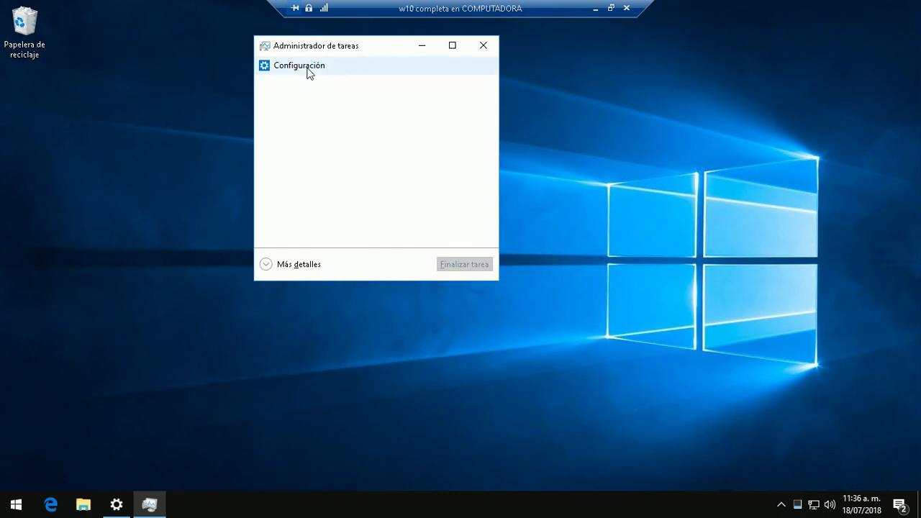
left_click(301, 264)
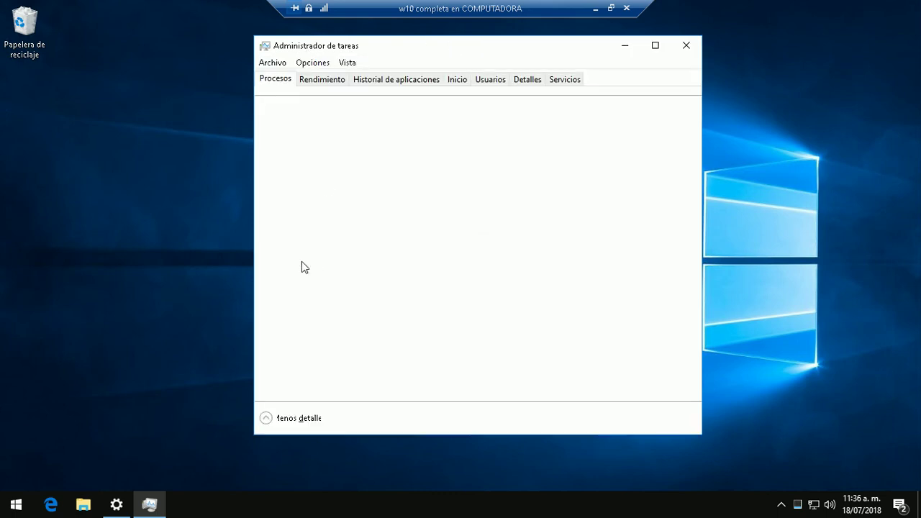
left_click(326, 83)
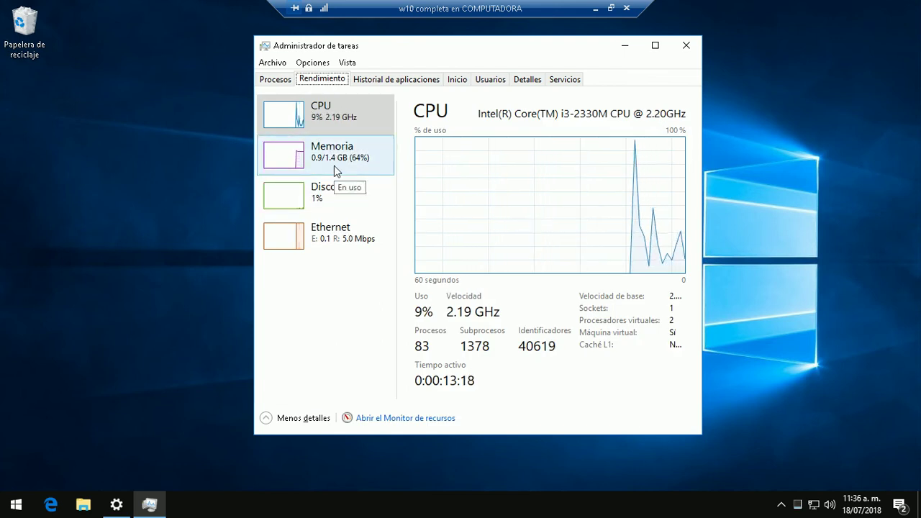
left_click(353, 150)
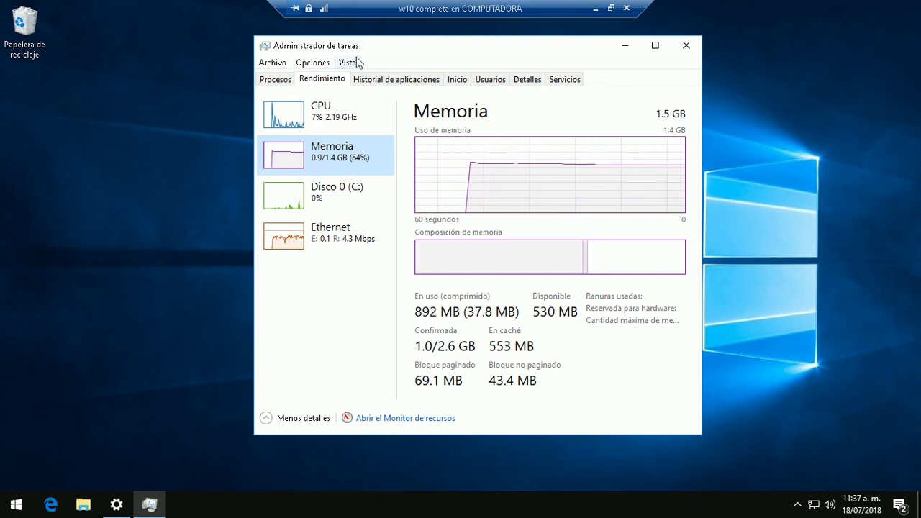
Look through the background and Windows processes in the Procesos list, and close Administrador de tareas.
left_click(289, 85)
scroll(310, 169, "down", 2)
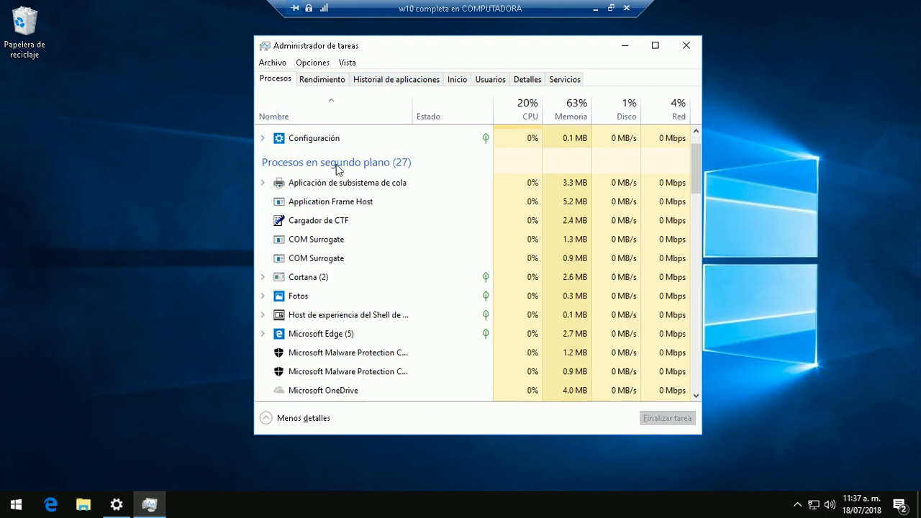
scroll(338, 169, "down", 9)
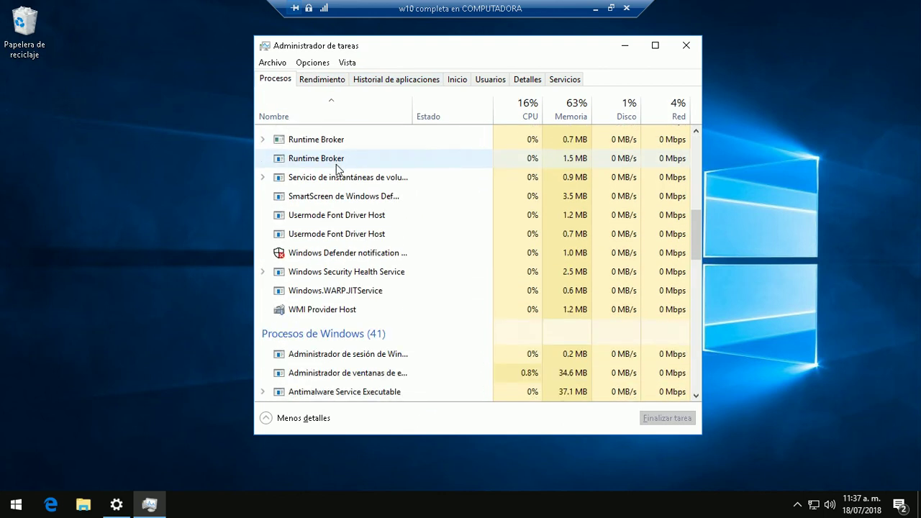
scroll(337, 168, "down", 4)
scroll(337, 169, "up", 5)
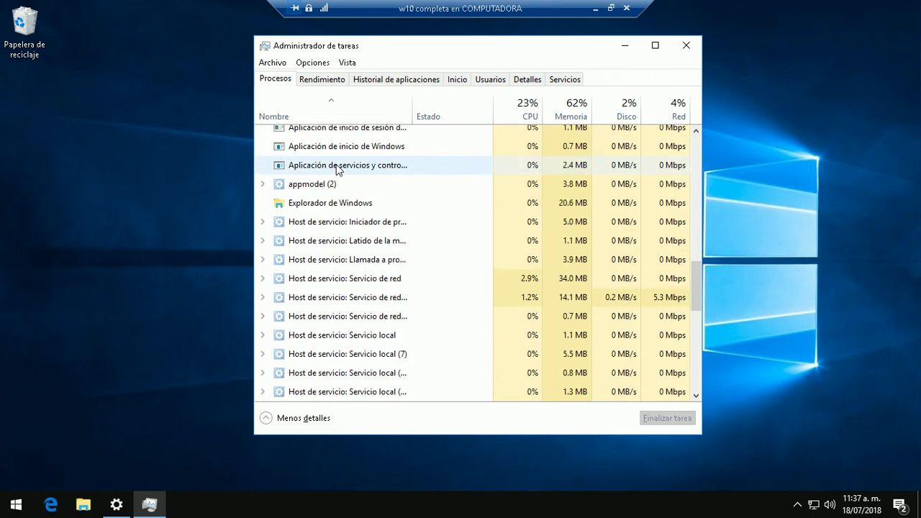
scroll(336, 169, "up", 10)
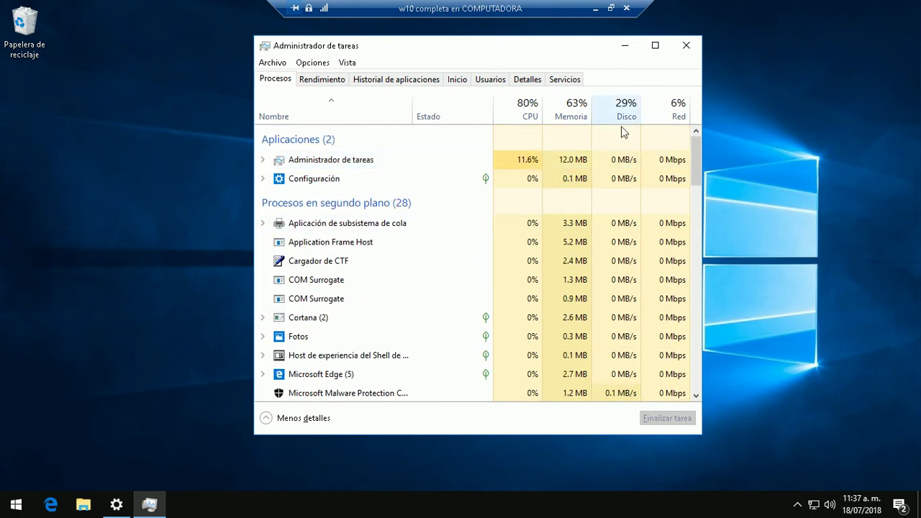
left_click(685, 44)
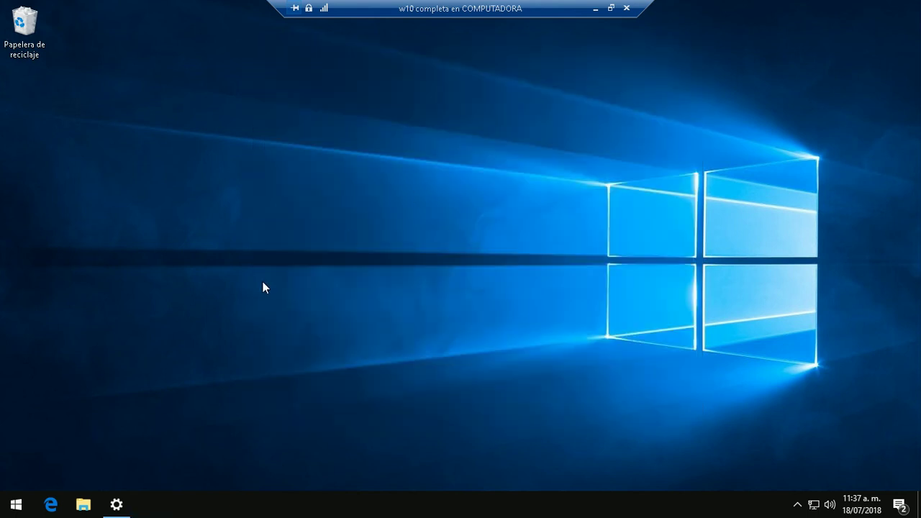
left_click(27, 506)
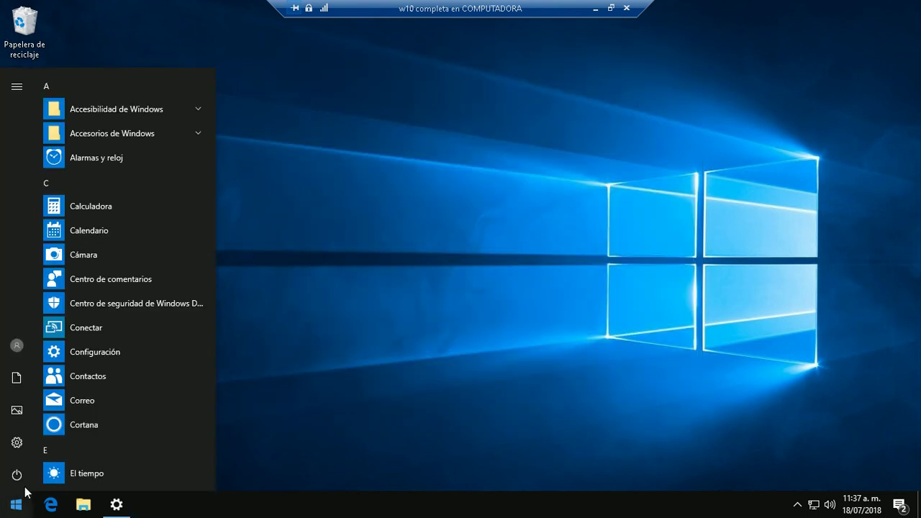
left_click(461, 422)
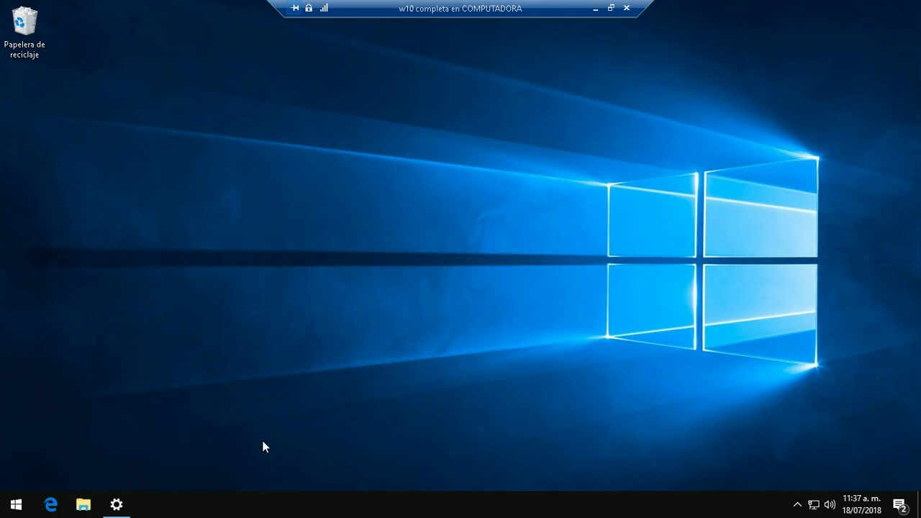
left_click(797, 505)
left_click(590, 327)
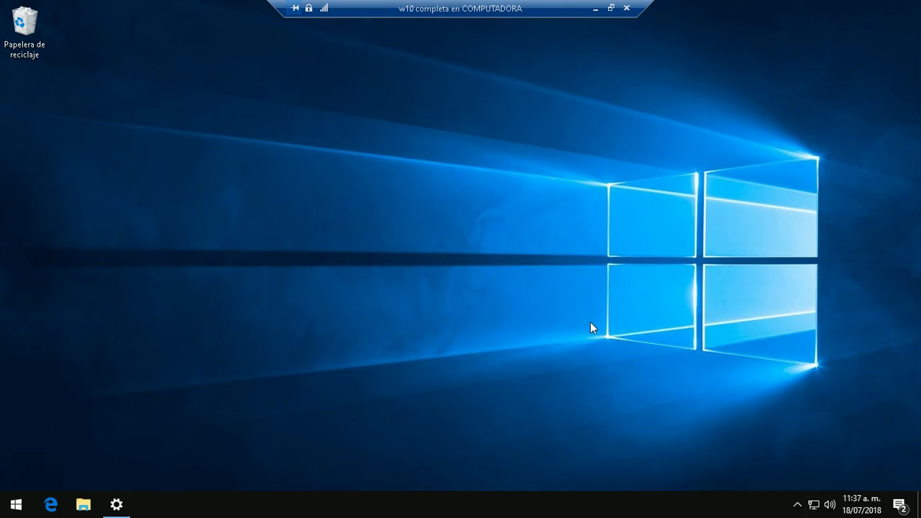